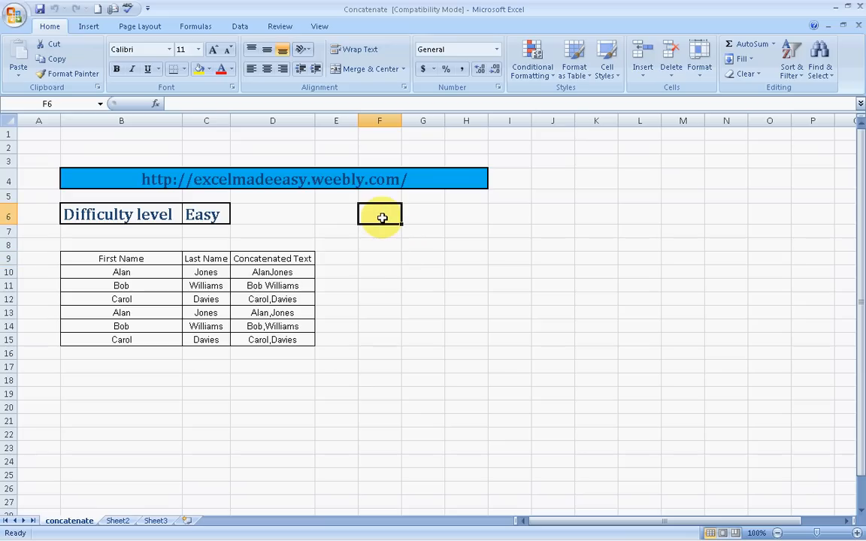
Enter the label CONCATENATE in cell F6
type("CON")
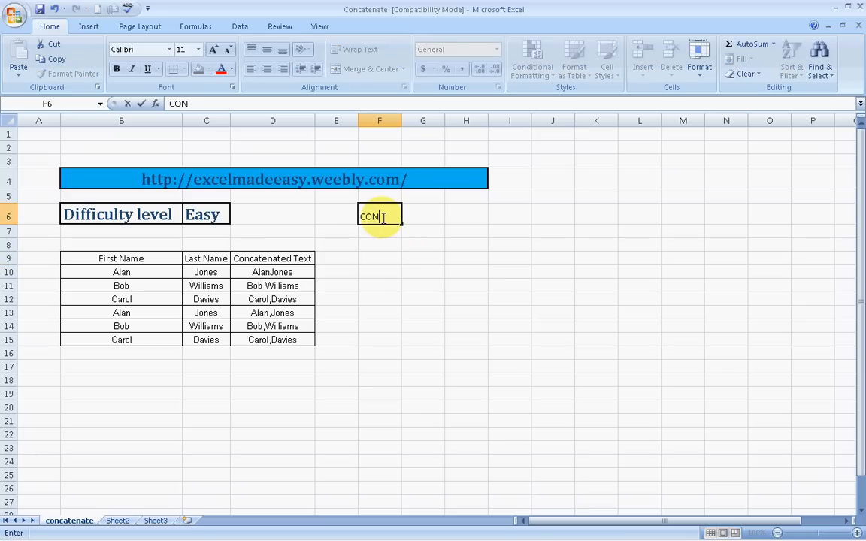
type("CATENATE")
left_click(408, 268)
key("Up")
key("Up")
key("Up")
key("Down")
key("Up")
left_click(389, 217)
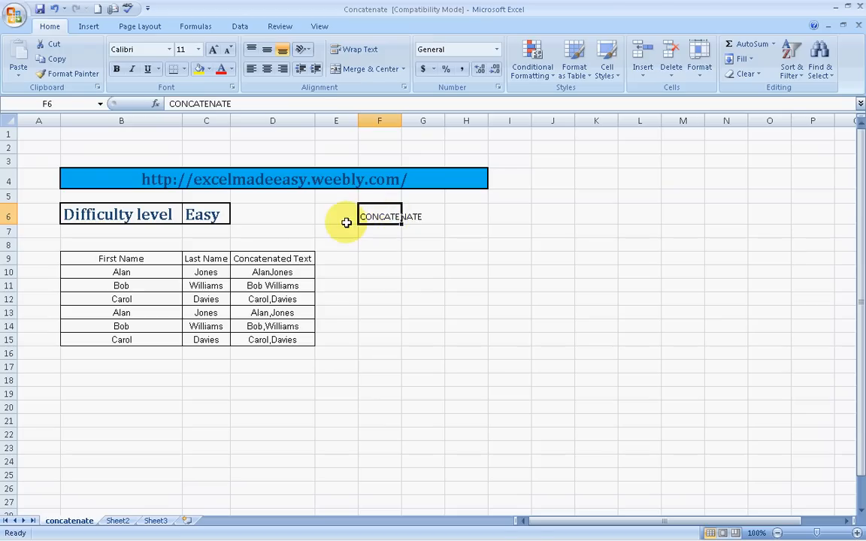
left_click(147, 270)
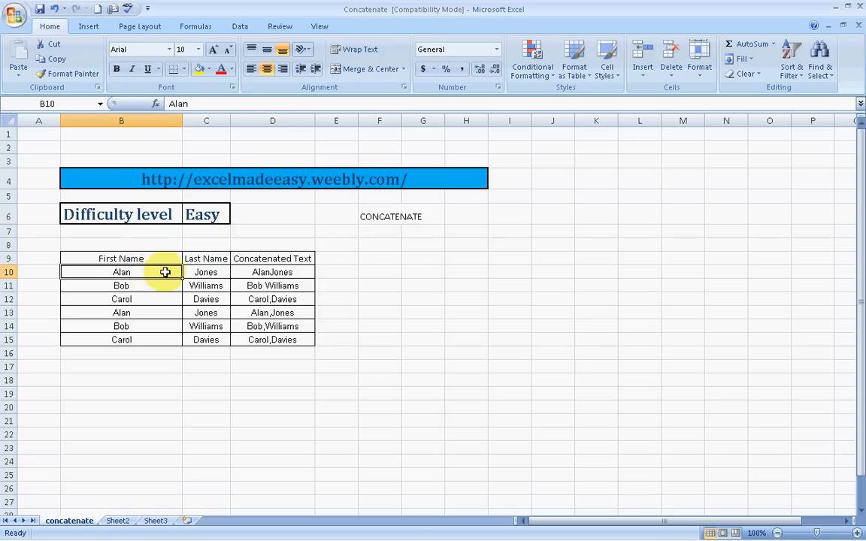
left_click(194, 273)
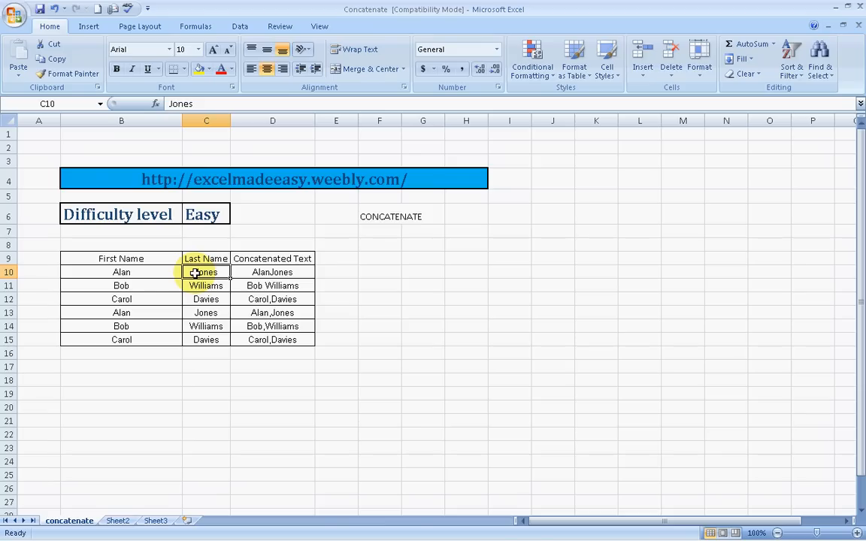
left_click(128, 258)
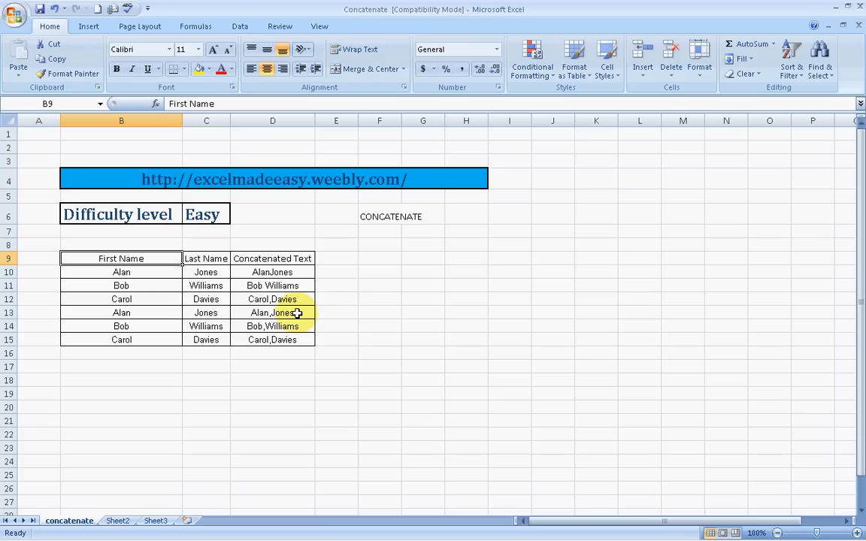
Clear the contents of the Concatenated Text cells D10 through D15
left_click(300, 276)
key("shift+Down")
key("shift+Down")
key("shift+Down")
key("shift+Down")
key("shift+Down")
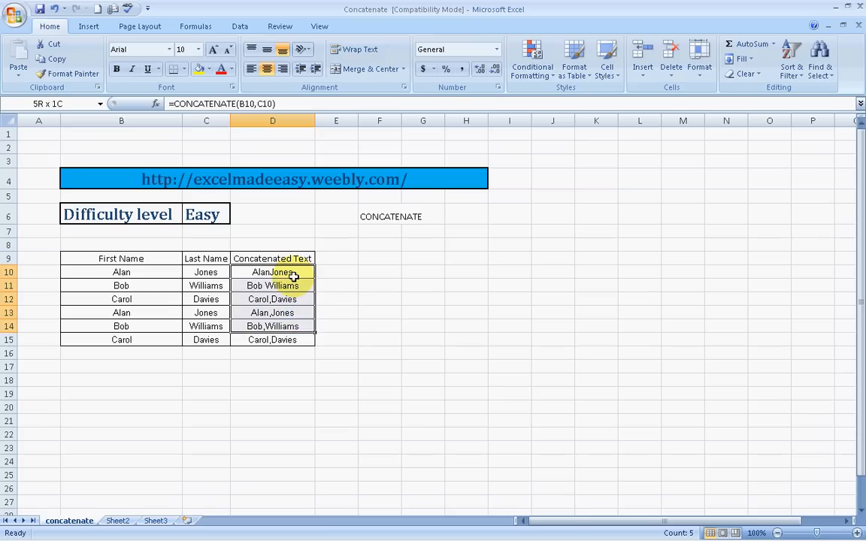
key("Delete")
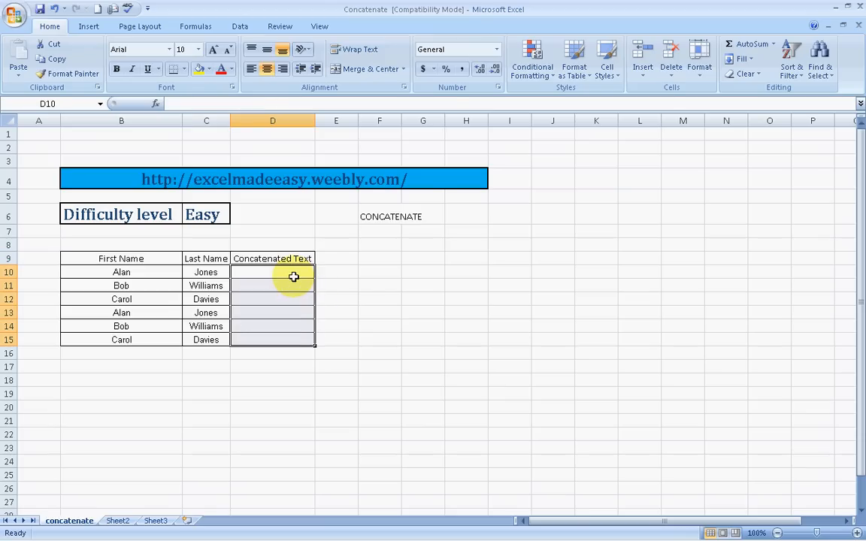
Start a CONCATENATE formula in D10, the first cell under Concatenated Text
left_click(379, 282)
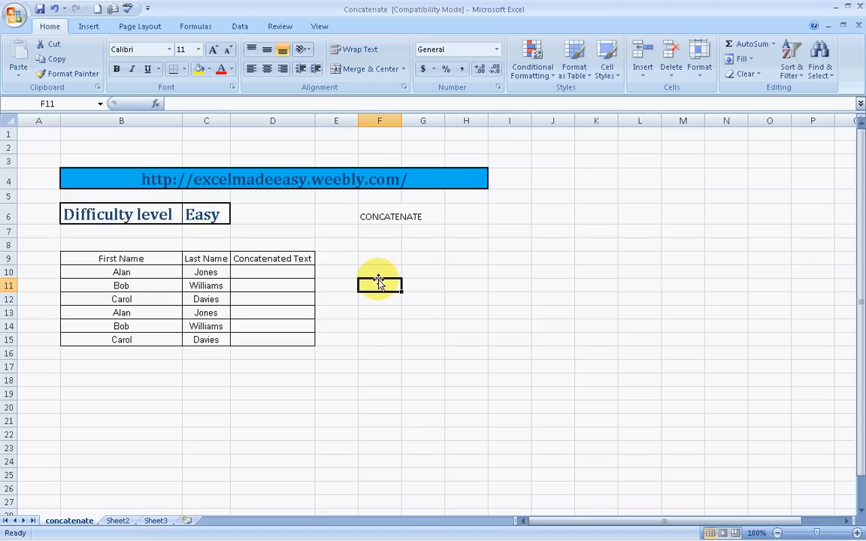
key("Left")
key("Left")
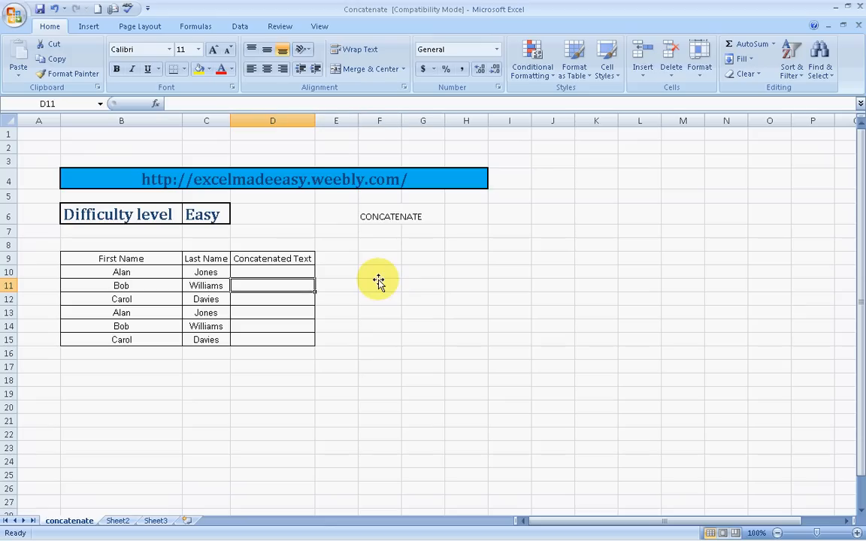
key("Up")
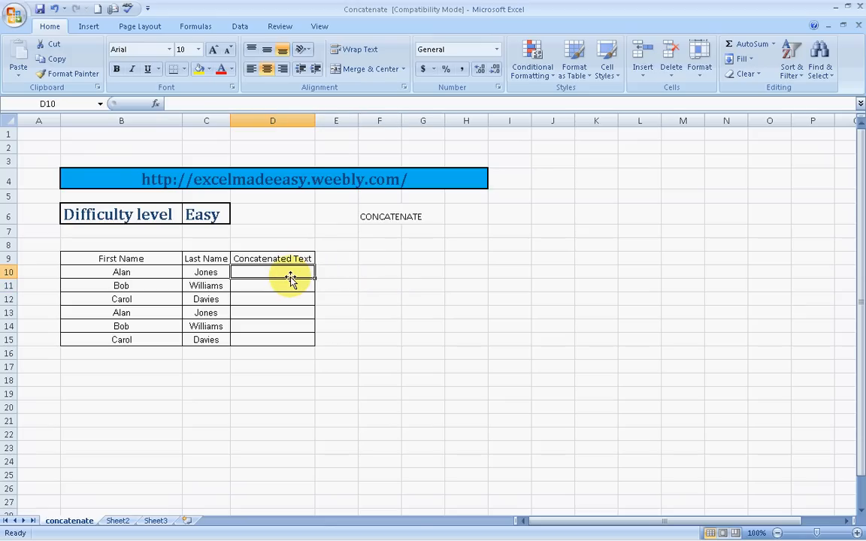
type("=")
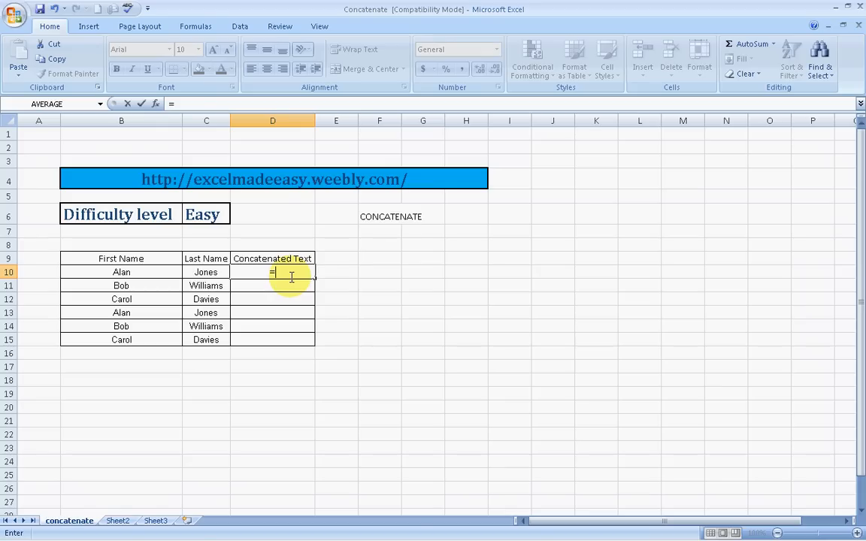
type("conatenae")
key("BackSpace")
key("BackSpace")
key("BackSpace")
key("BackSpace")
key("BackSpace")
key("BackSpace")
key("BackSpace")
key("Tab")
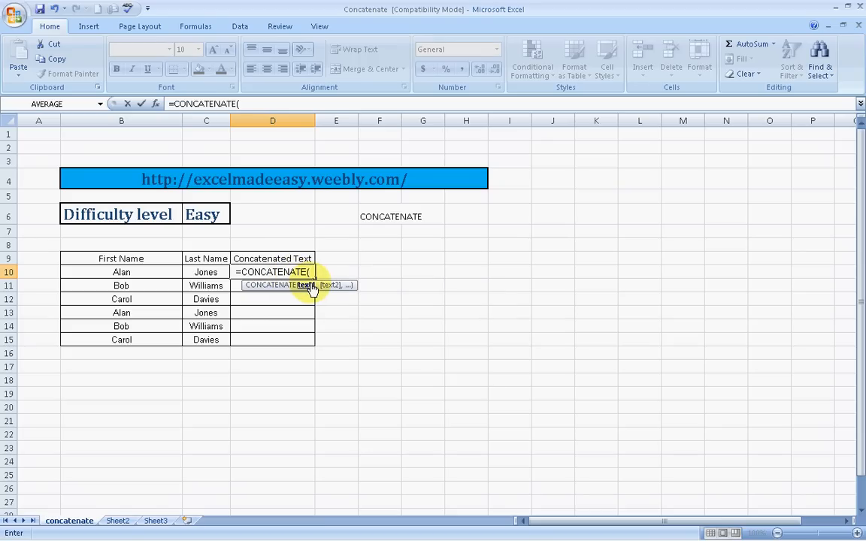
Complete the D10 formula with B10 and C10 as the two text arguments and enter it
left_click(147, 272)
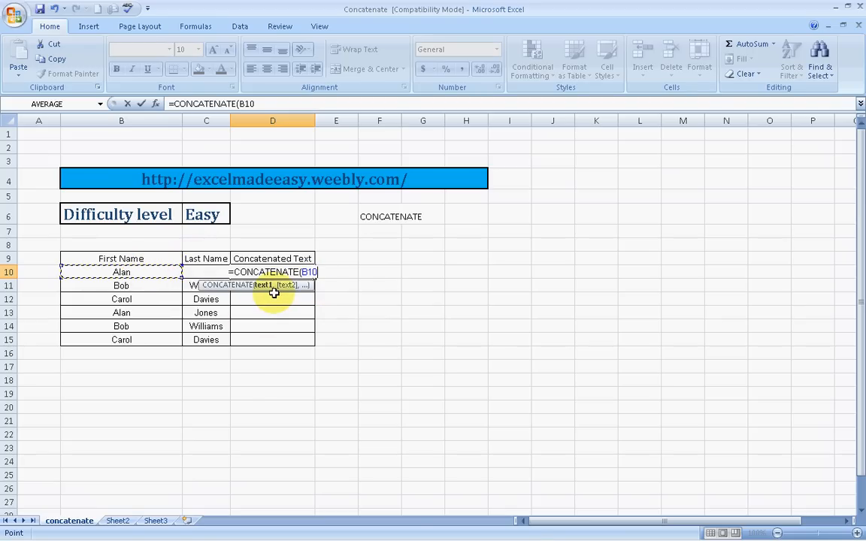
type(",")
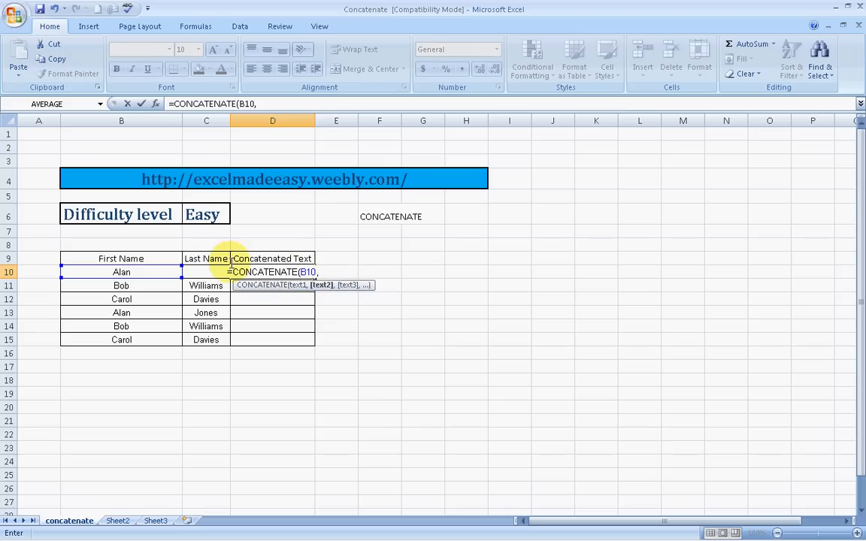
key("F2")
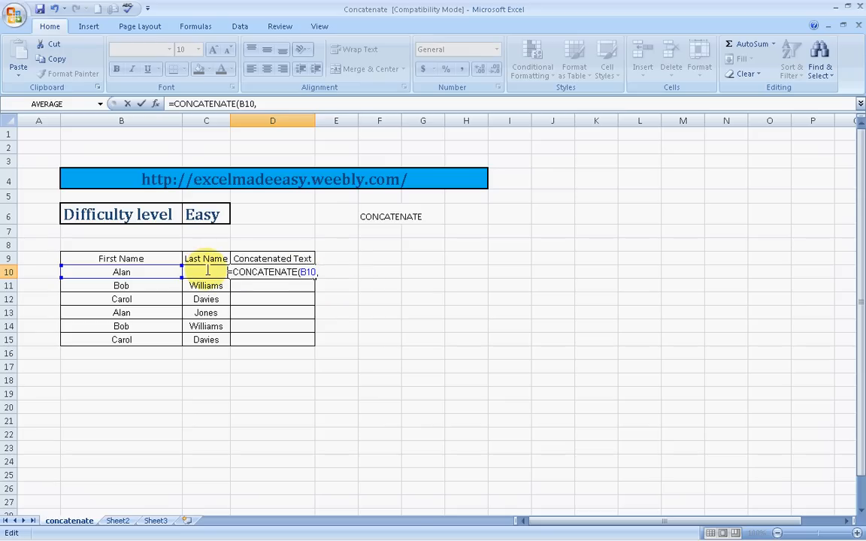
left_click(322, 273)
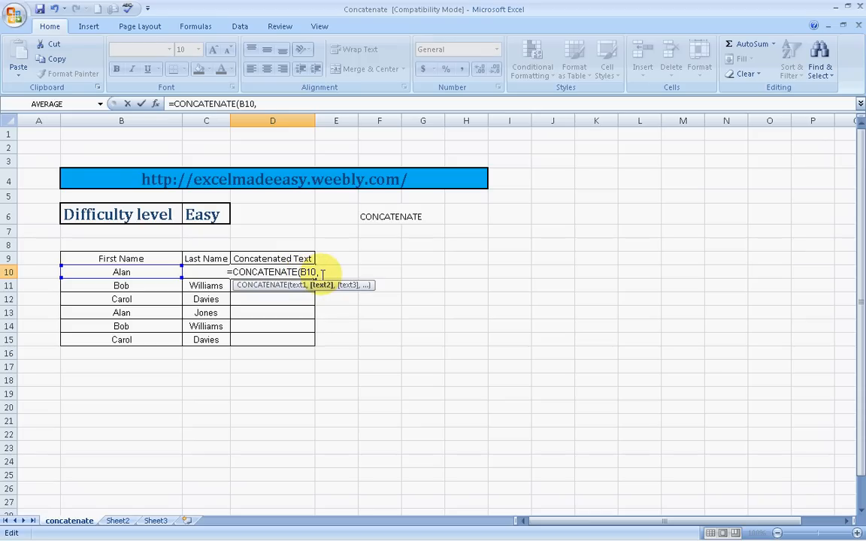
type("c10")
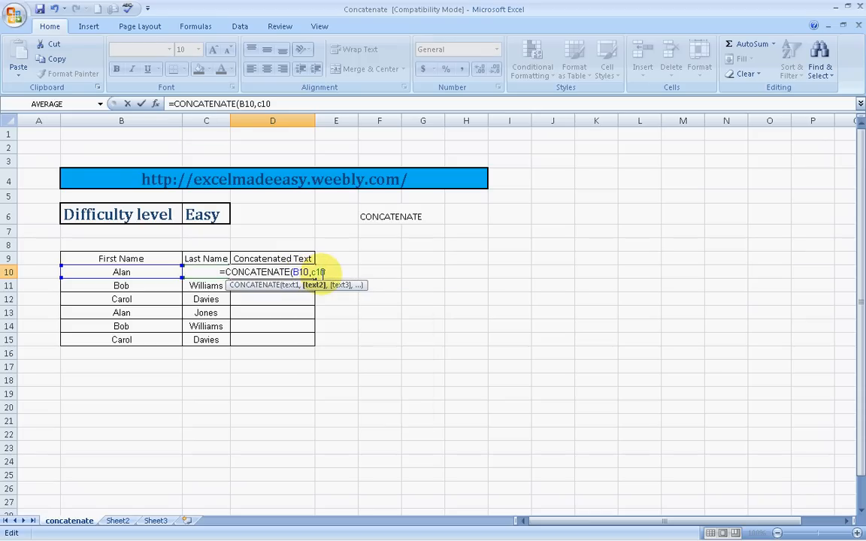
key("Return")
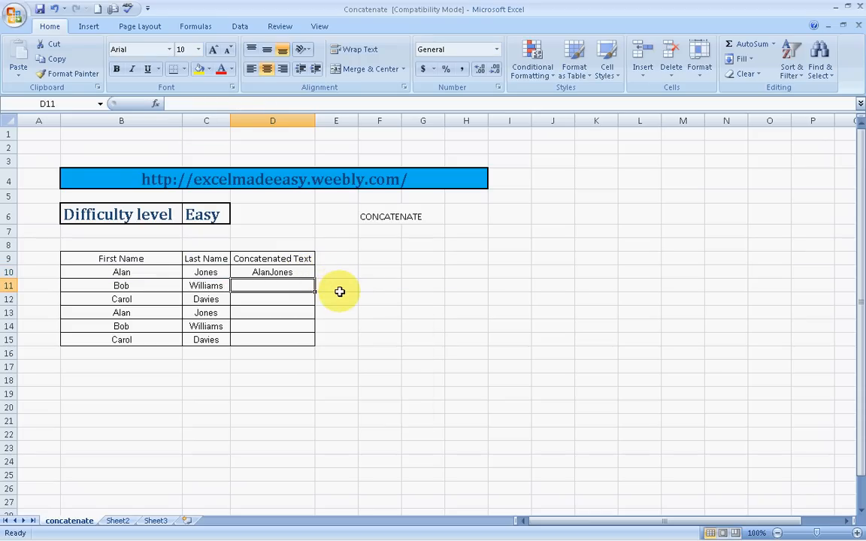
Review the CONCATENATE formula in D10 and the first-name cell it refers to
left_click(297, 272)
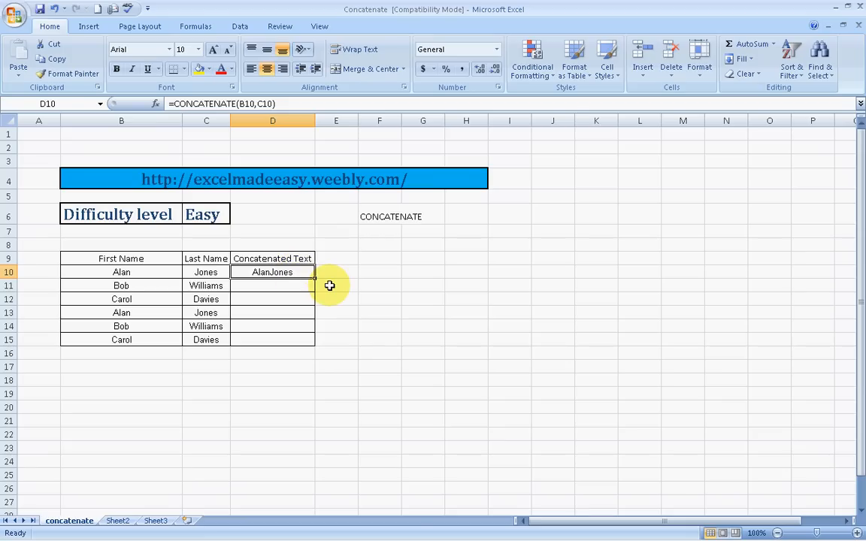
key("Down")
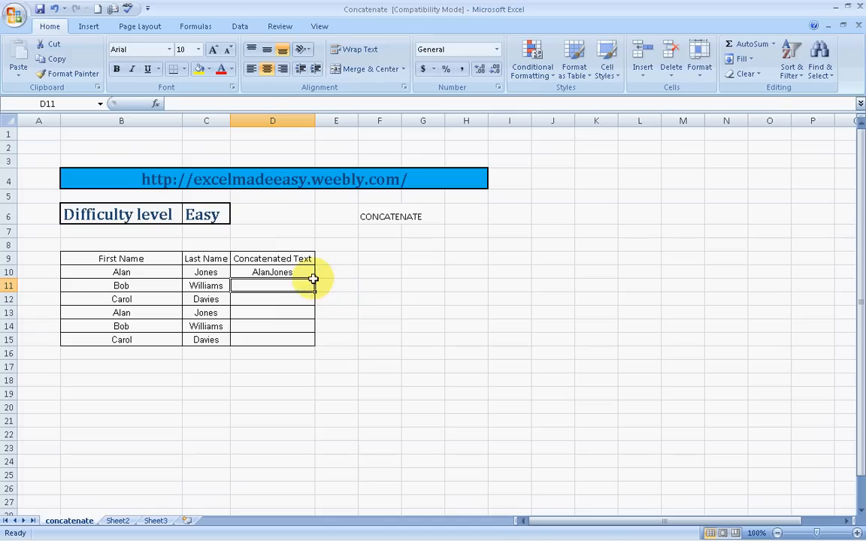
left_click(286, 272)
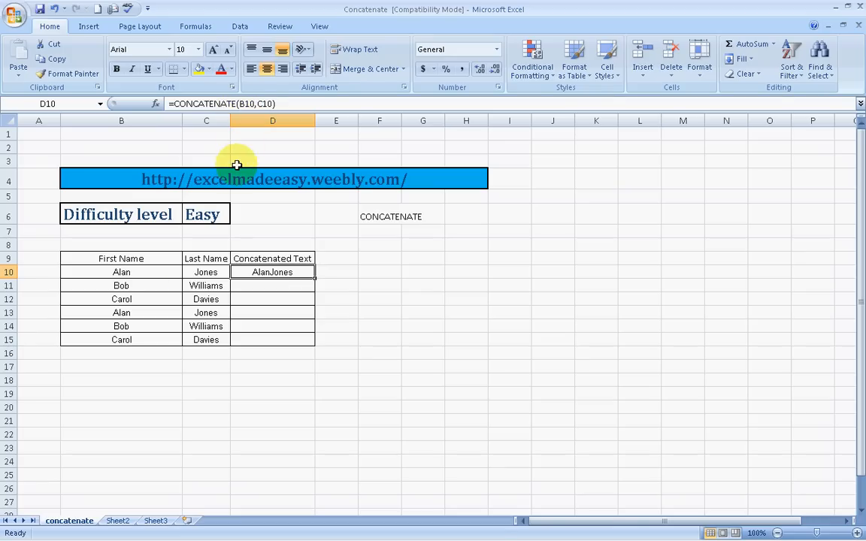
left_click(145, 272)
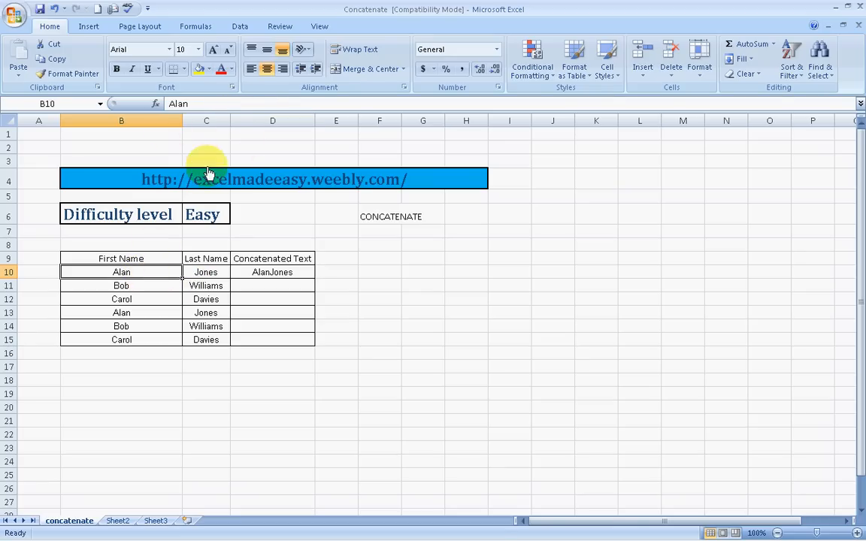
left_click(267, 273)
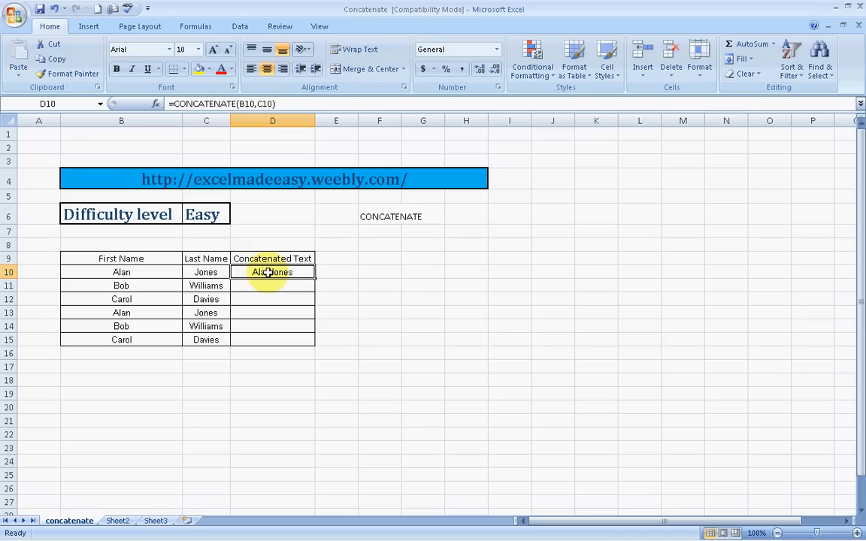
double_click(269, 272)
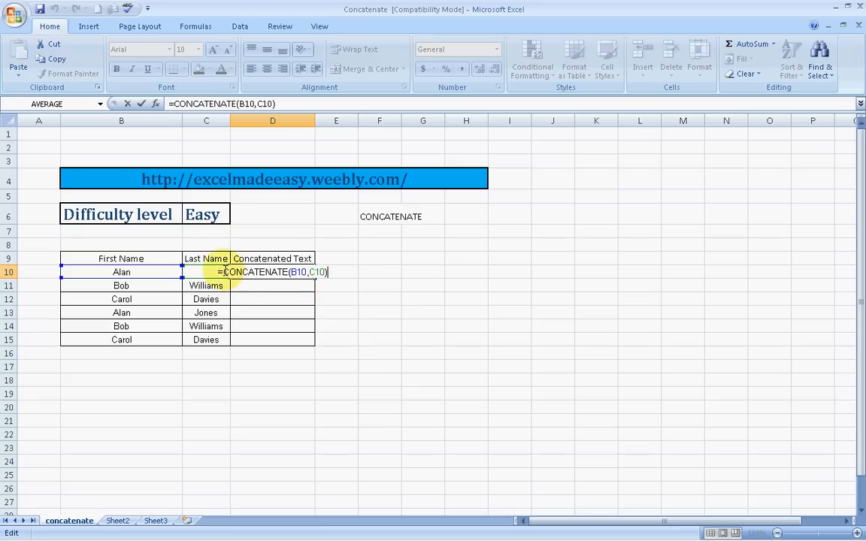
left_click(375, 289)
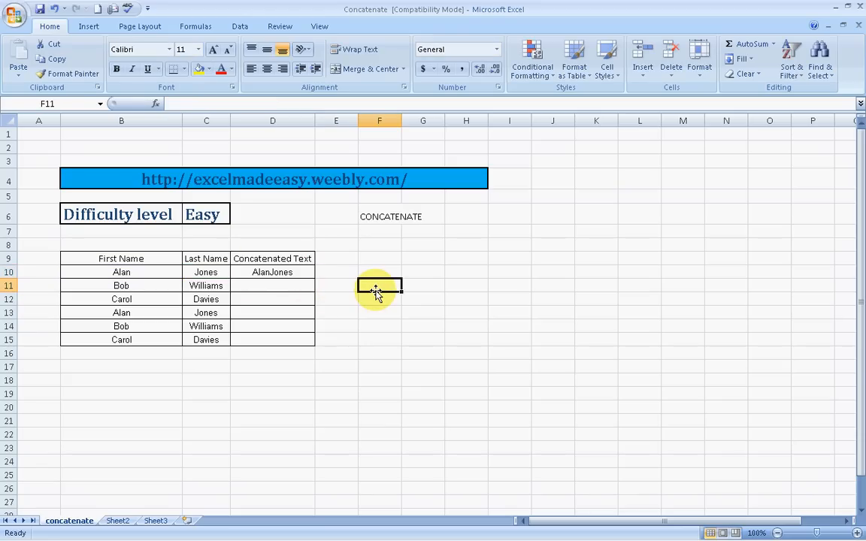
left_click(288, 272)
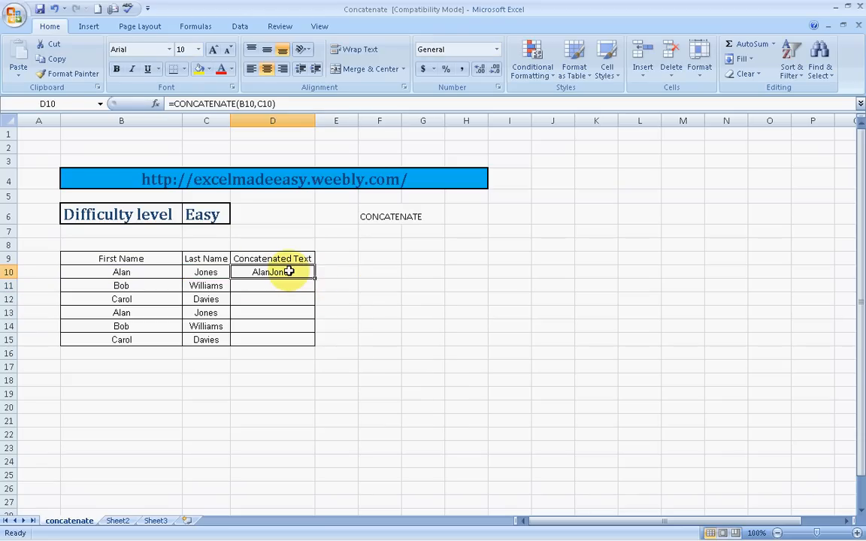
Search the function library for concatenate and insert the CONCATENATE function into cell D11
left_click(288, 282)
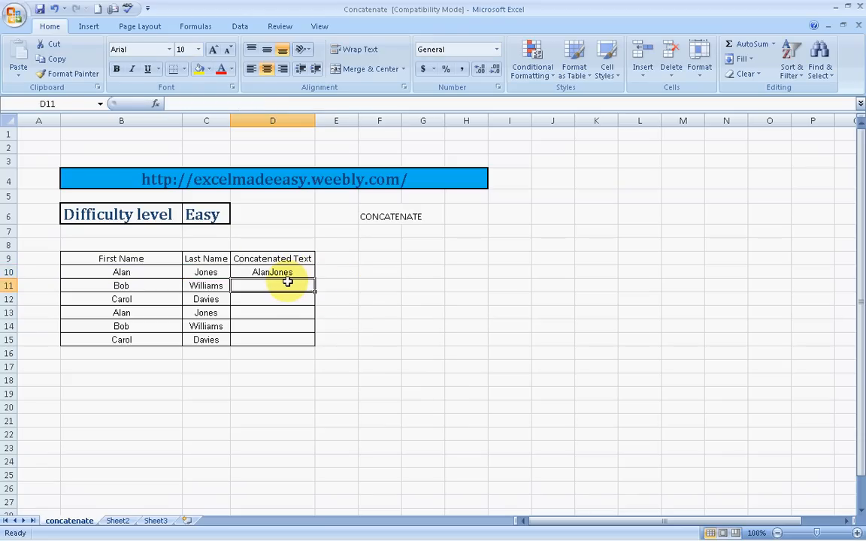
left_click(196, 27)
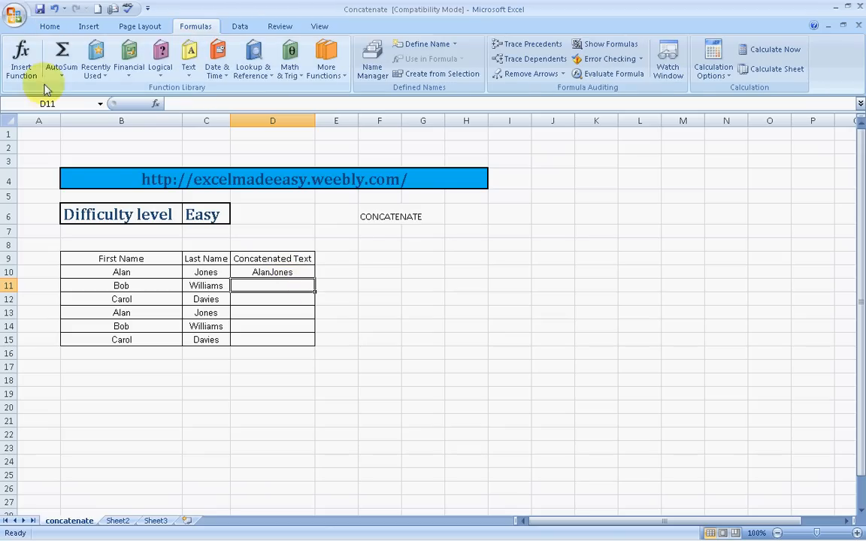
left_click(21, 67)
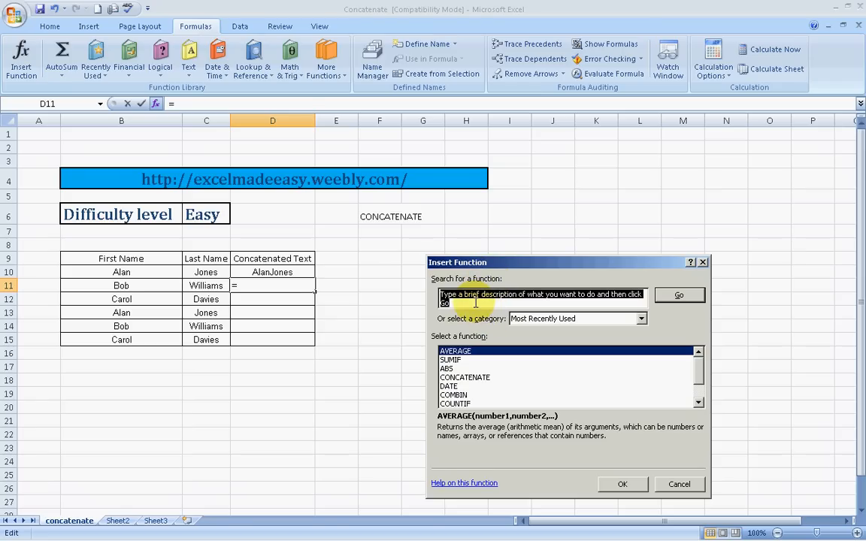
type("concatenate")
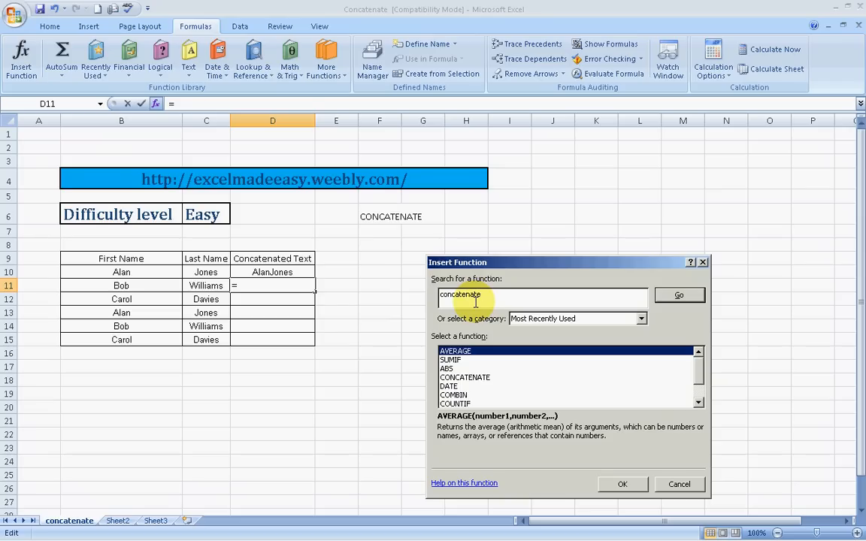
left_click(687, 299)
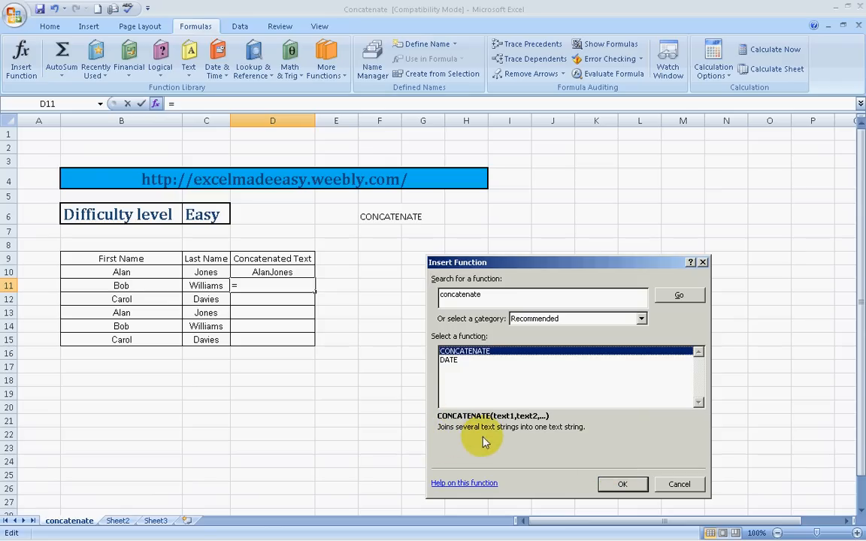
left_click(623, 484)
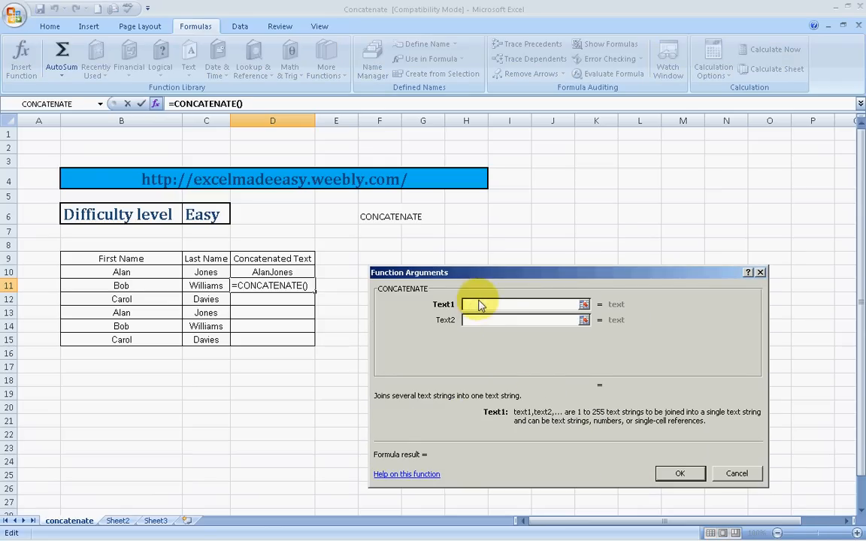
Set Text1 to B10 and Text2 to C10 for the CONCATENATE function in D11 and confirm the arguments
left_click(124, 272)
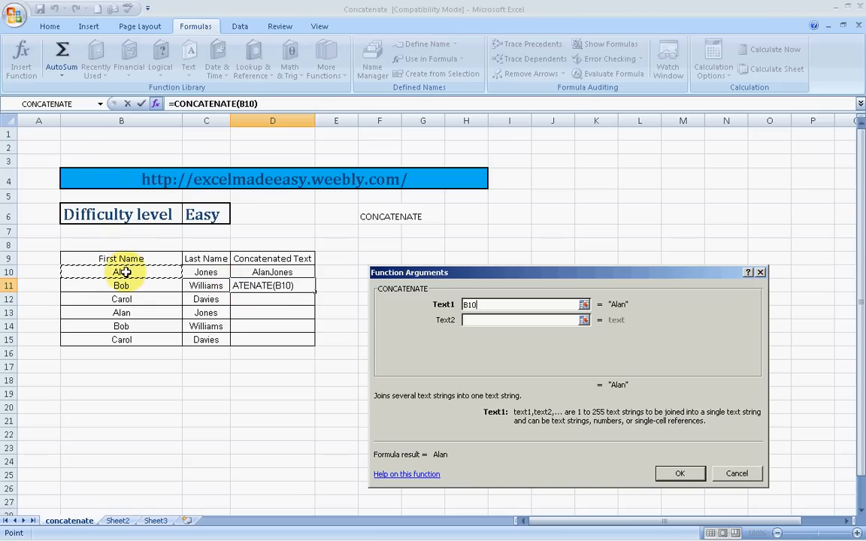
left_click(478, 320)
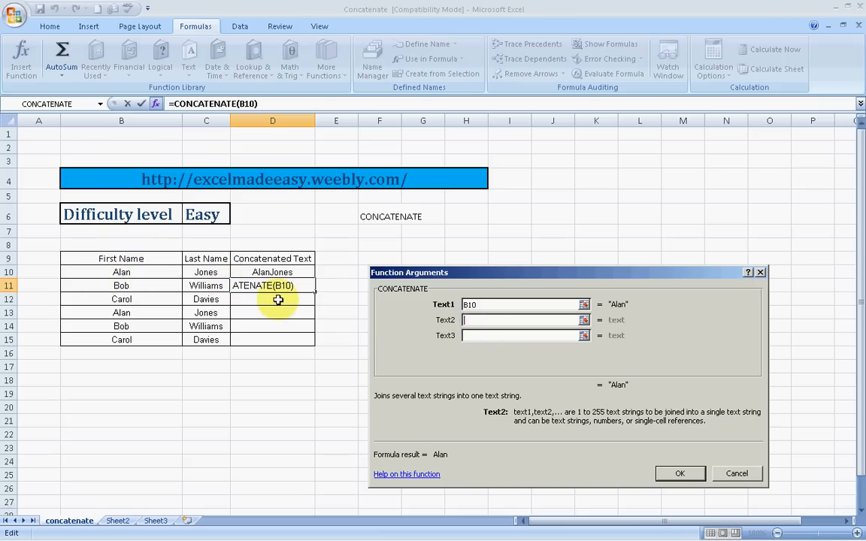
left_click(221, 272)
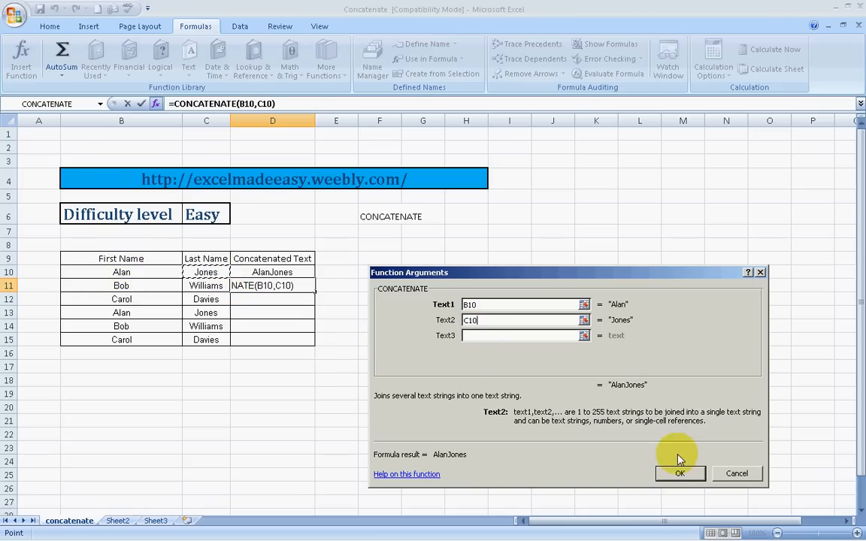
left_click(685, 475)
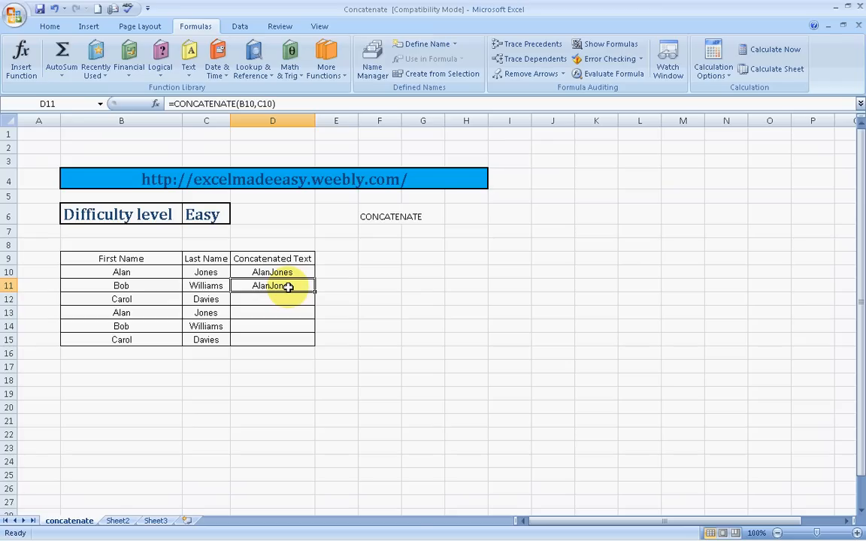
Start a CONCATENATE formula in D12 with B12 as the first argument and a quoted space " " as the second
key("Down")
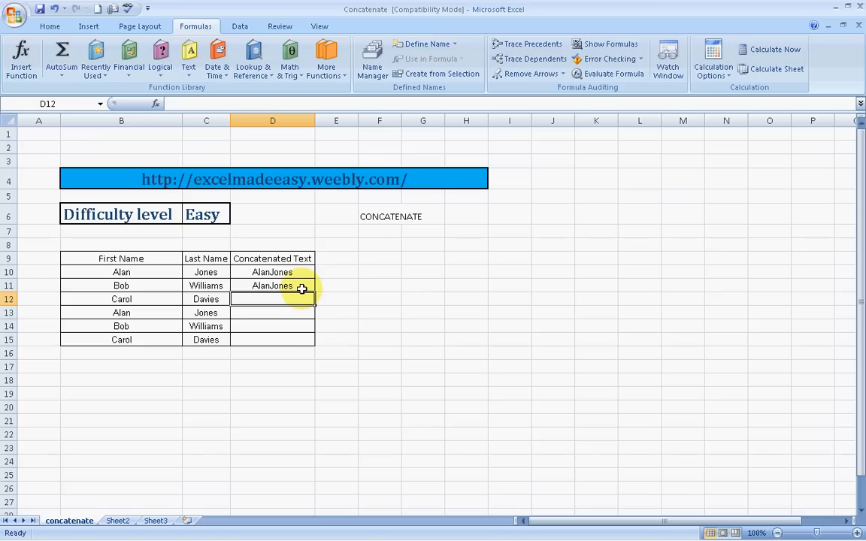
type("=")
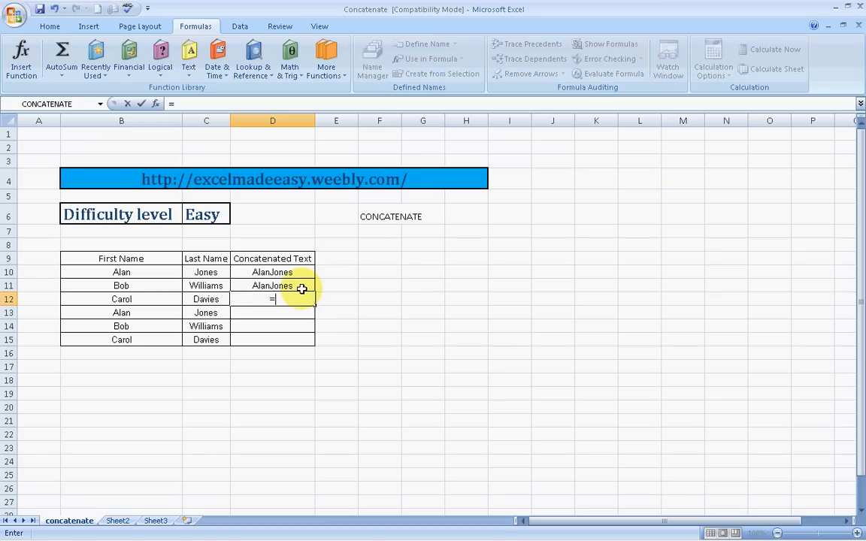
type("concat")
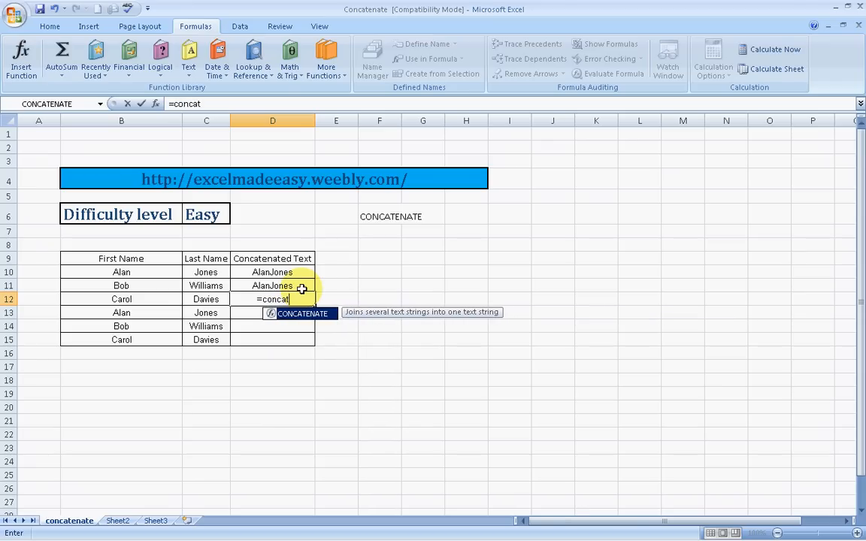
type("enate(")
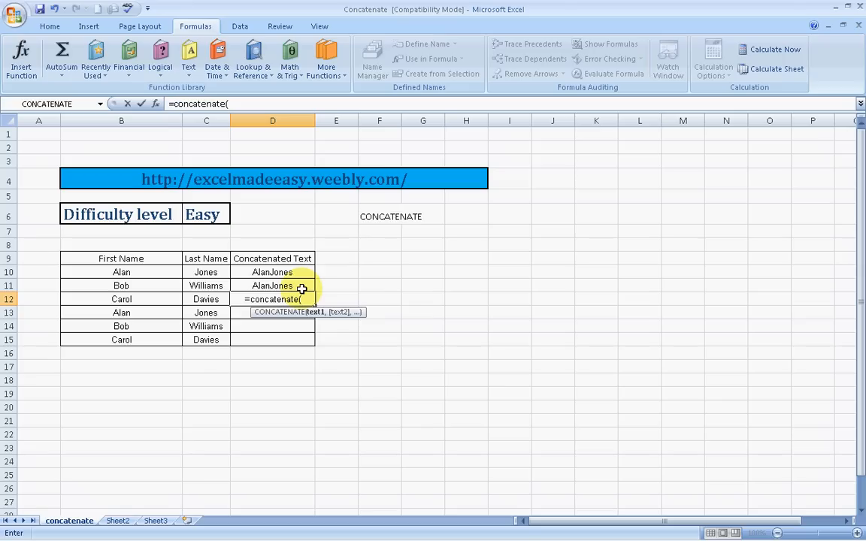
left_click(133, 298)
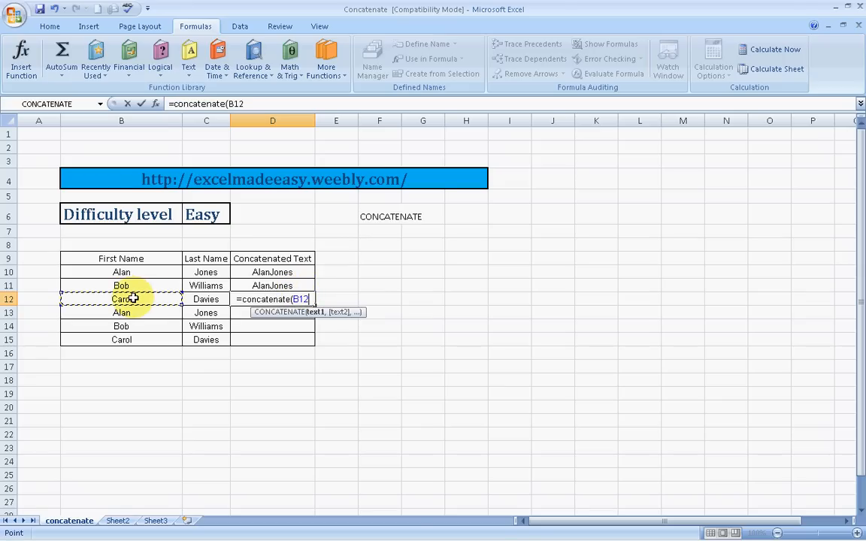
type(",")
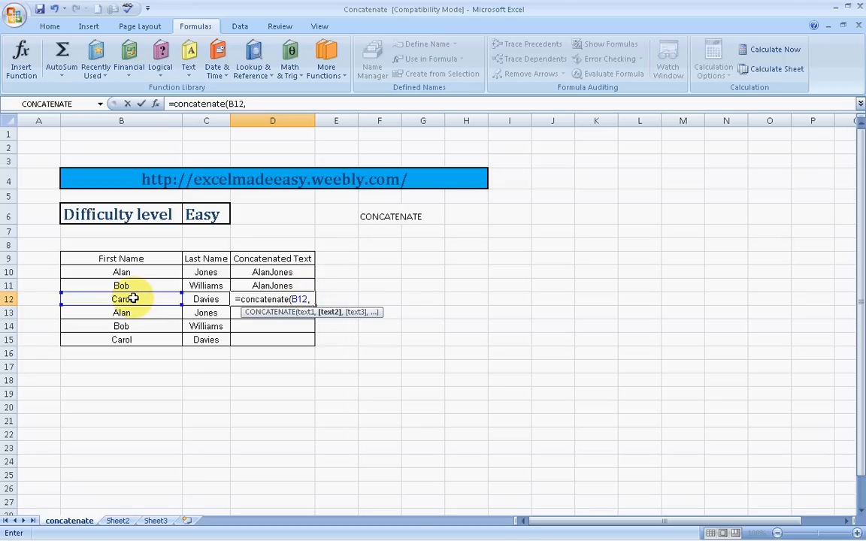
type("\"")
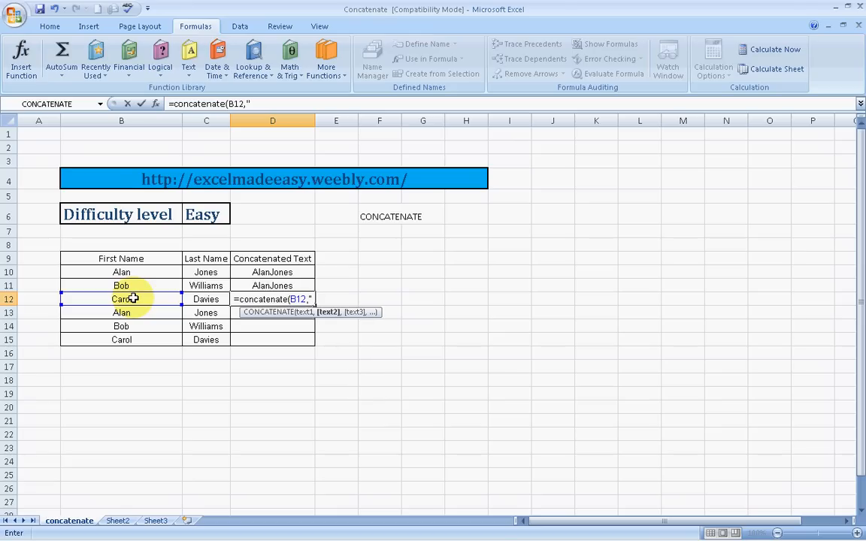
type(" \",")
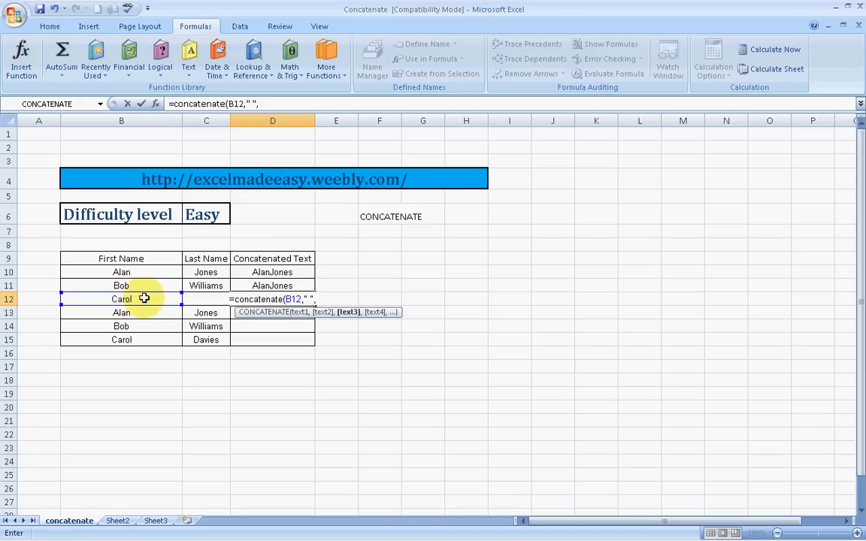
left_click(205, 305)
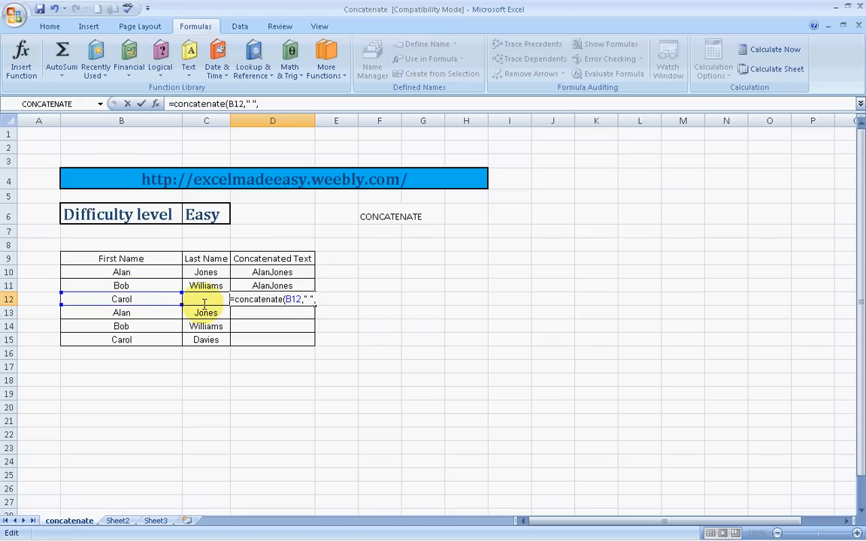
type("c12")
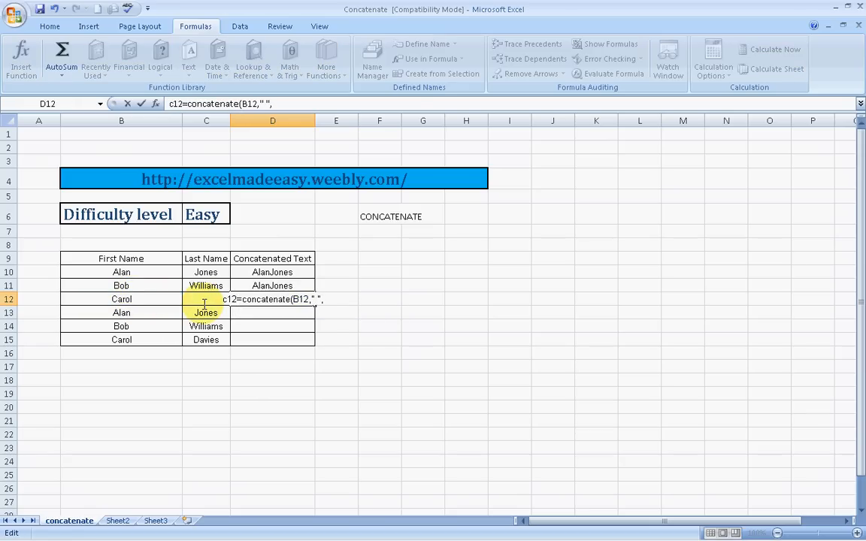
key("BackSpace")
key("BackSpace")
key("BackSpace")
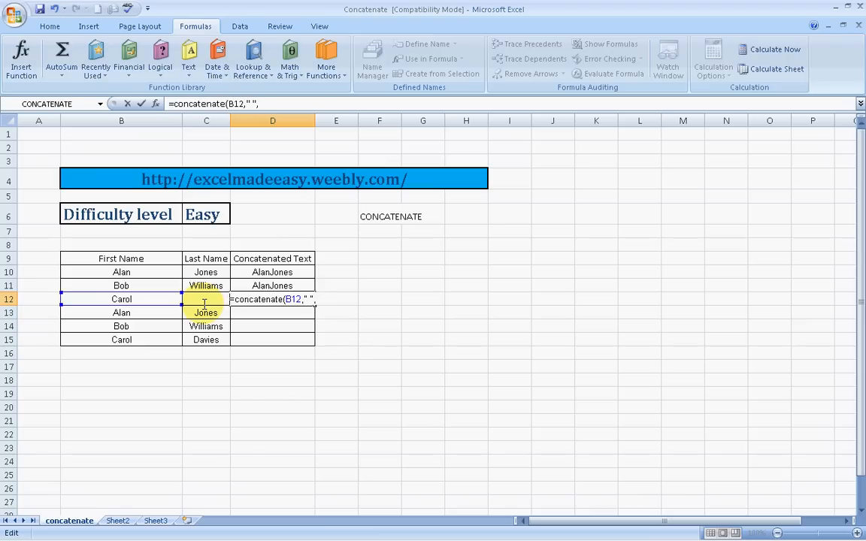
Complete the D12 formula with C12 as the third argument, enter it and check the finished formula
left_click(328, 300)
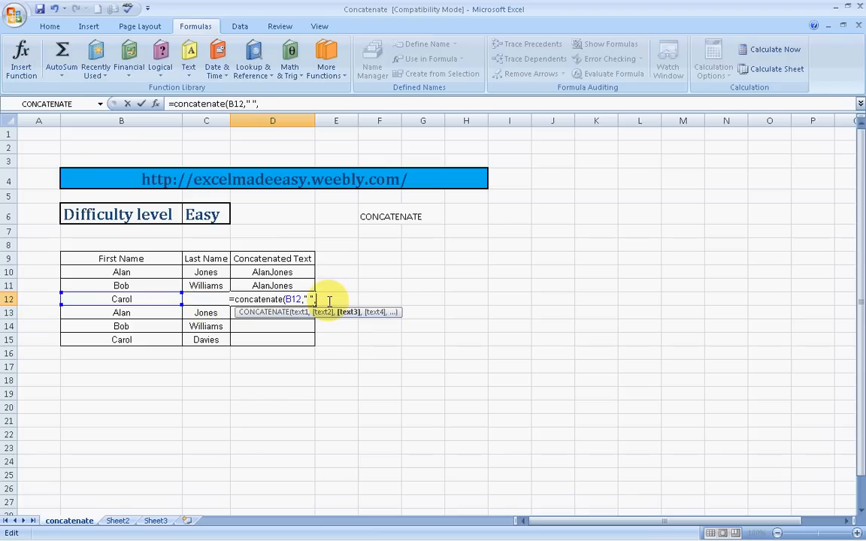
type("c12")
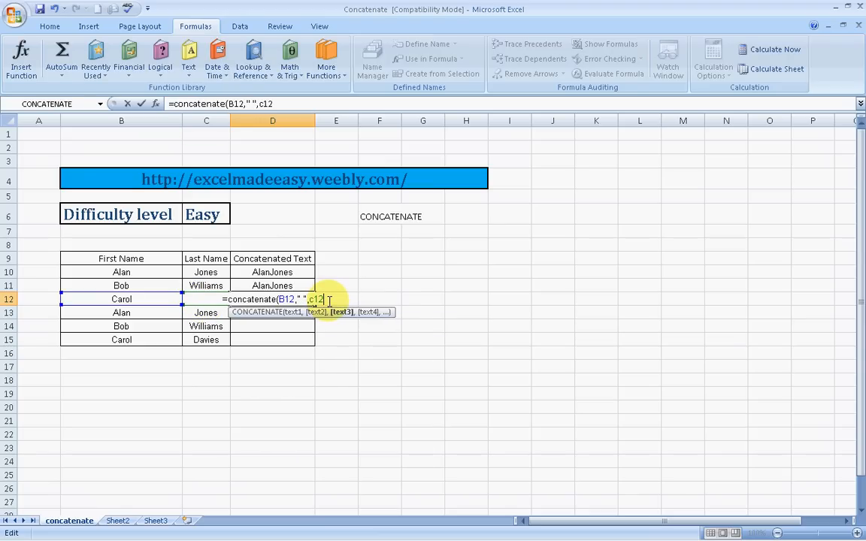
type(")")
key("Return")
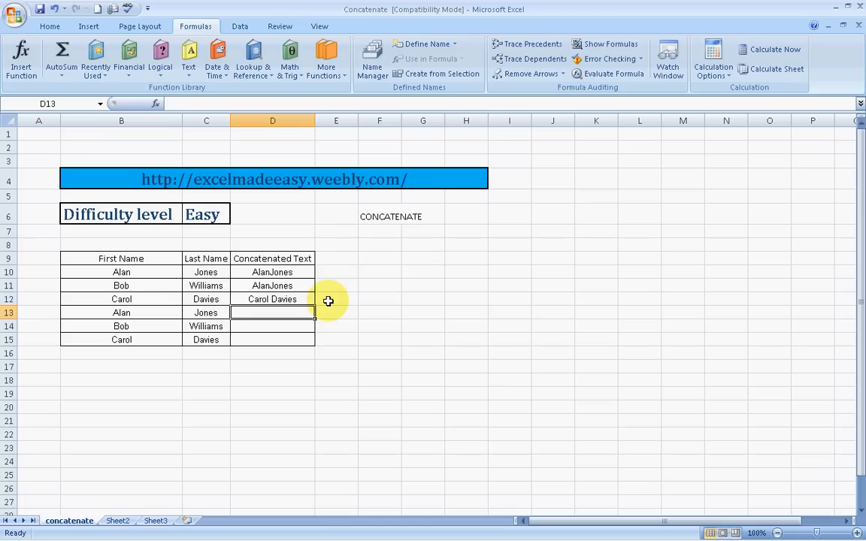
left_click(273, 299)
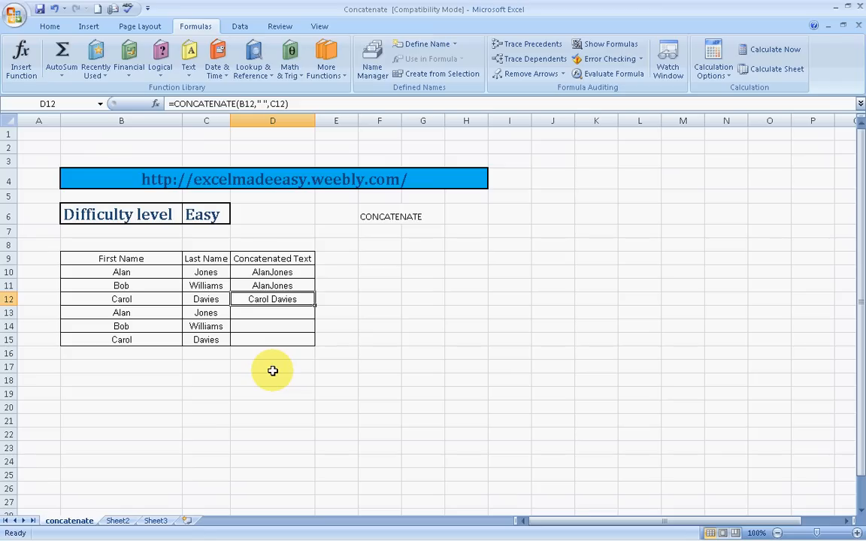
Enter =CONCATENATE(B13,",",C13) in D13 to join the two names with a comma, and check the formula
key("Down")
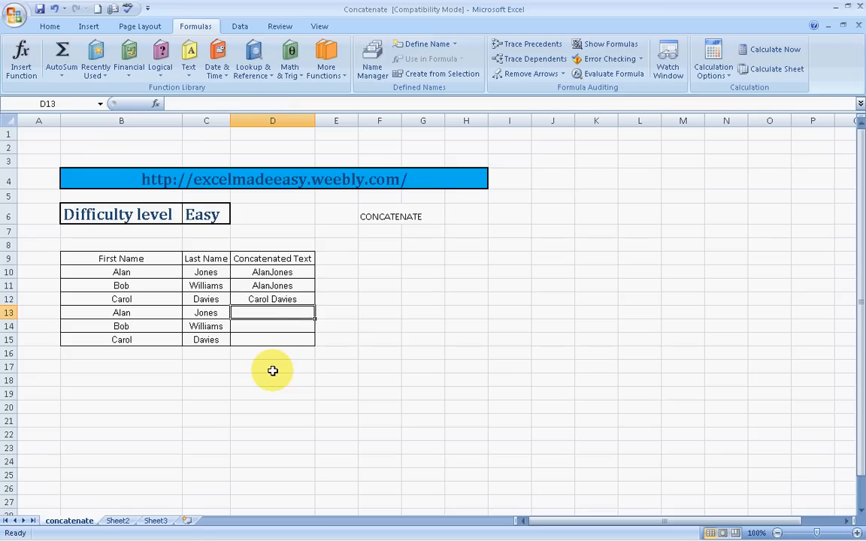
type("=con")
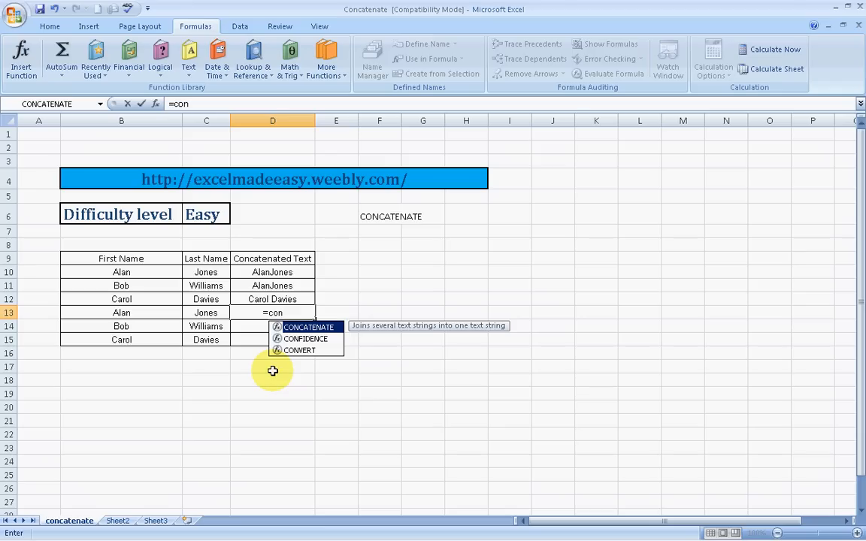
key("Tab")
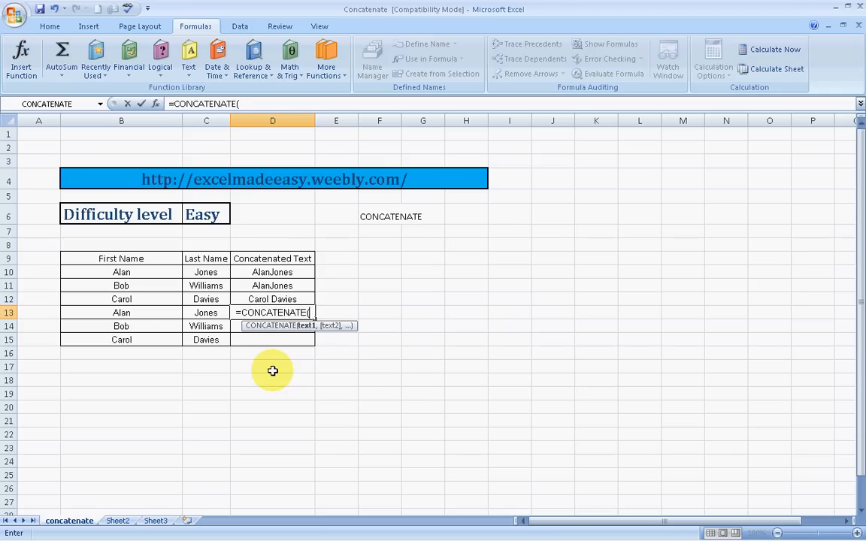
left_click(143, 313)
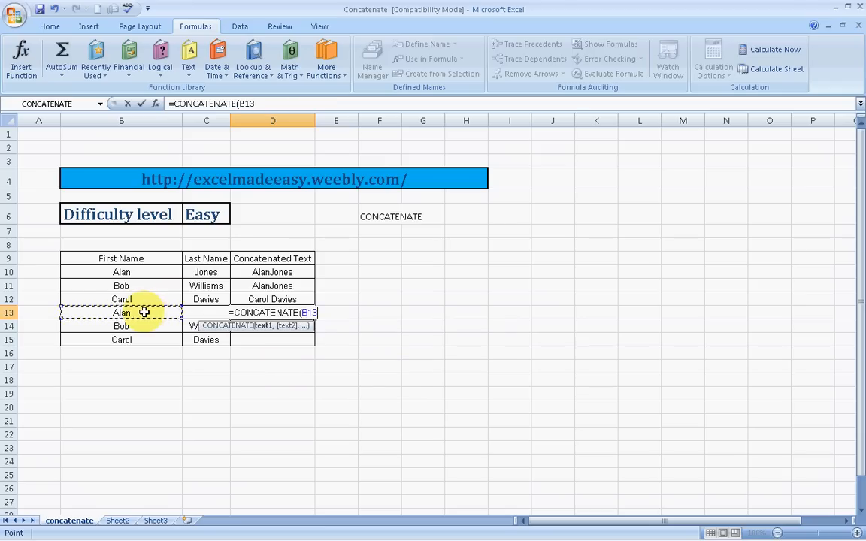
type(",")
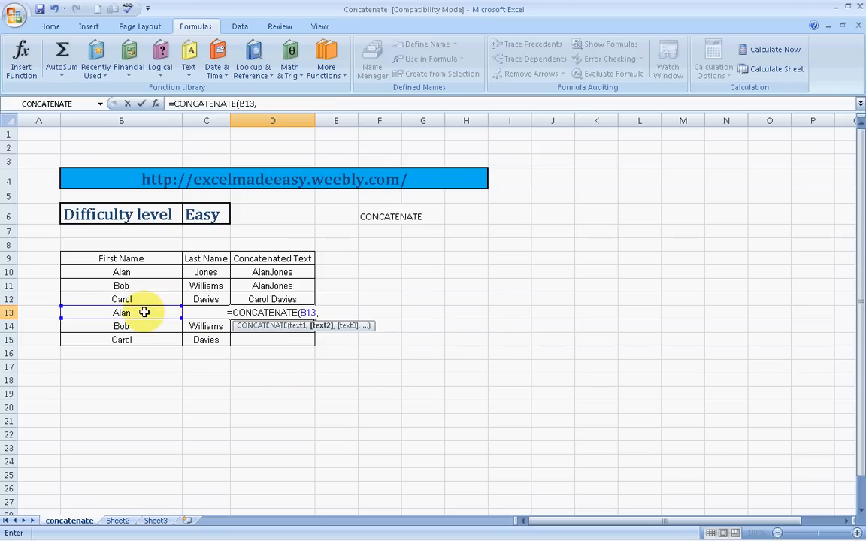
type("\"")
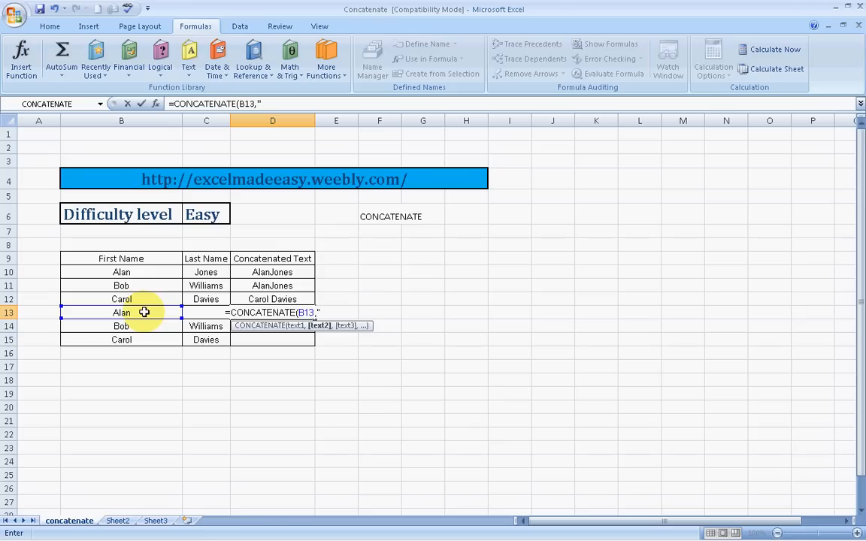
type(",")
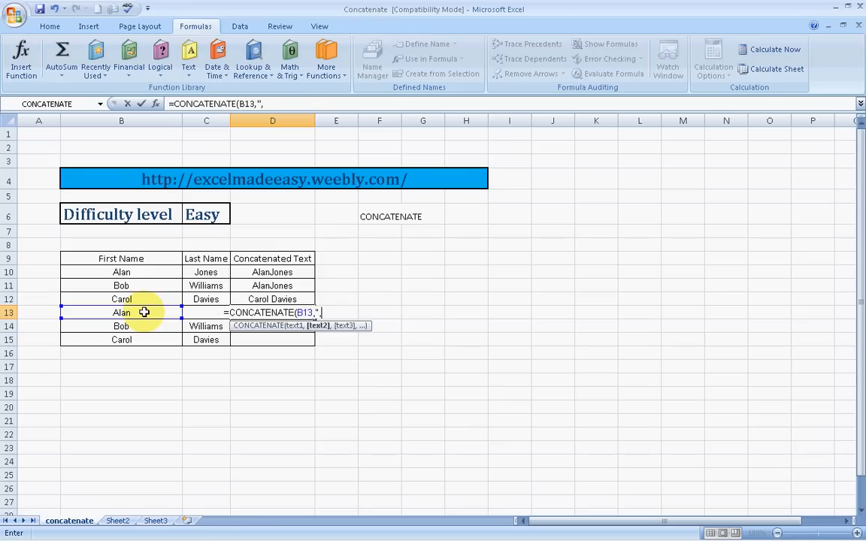
type(" \",")
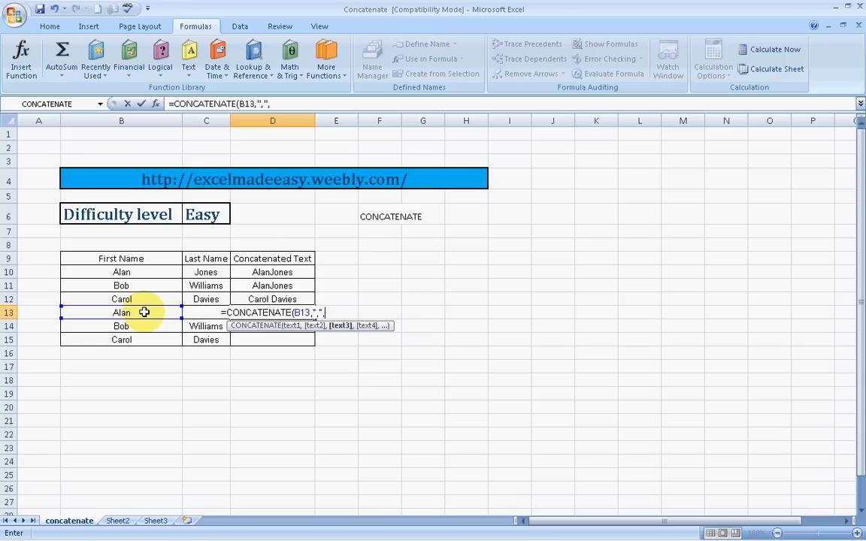
type("c1")
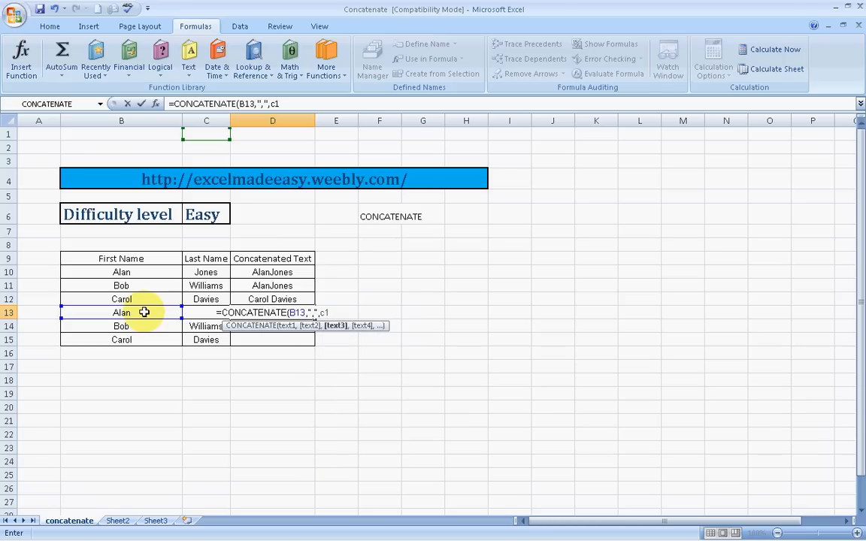
type("3)")
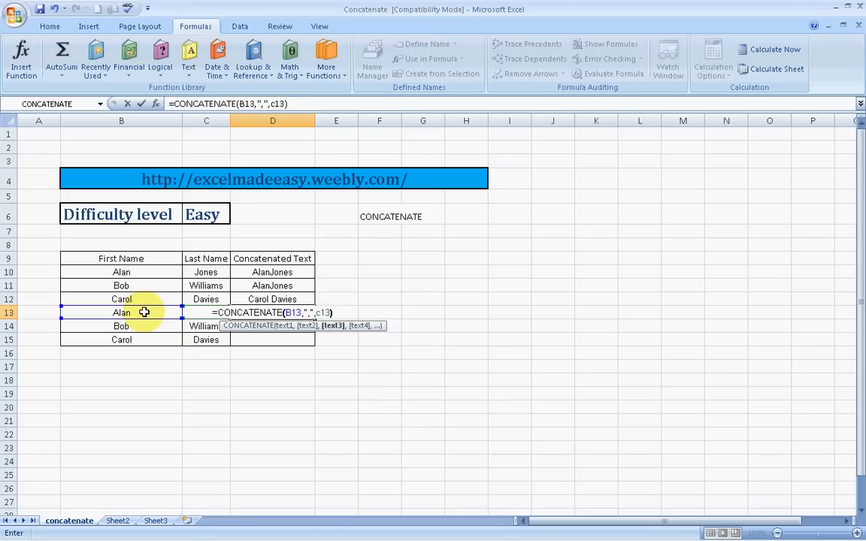
key("Return")
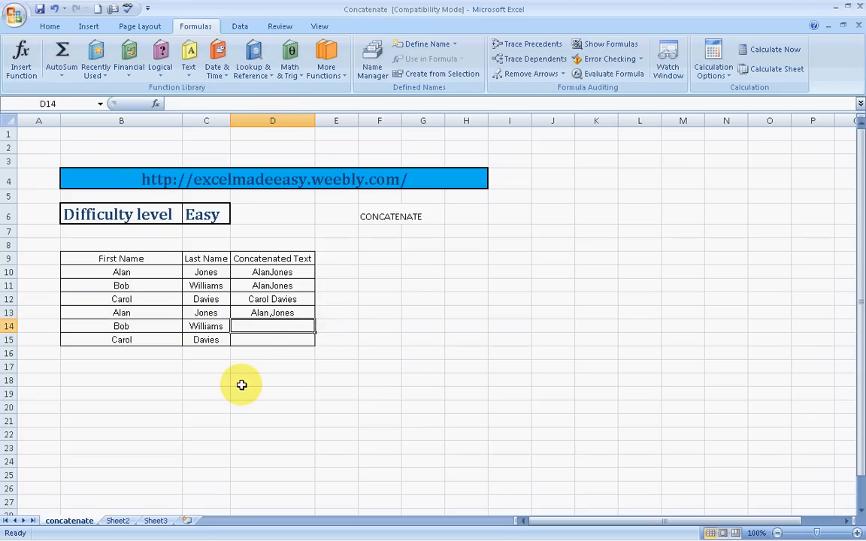
left_click(272, 314)
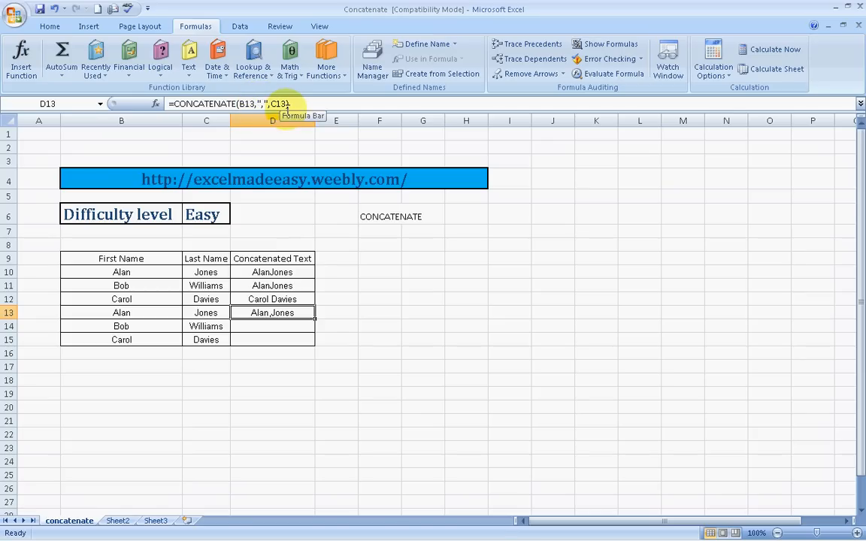
Enter =CONCATENATE(C14,",",B14) in D14 to join the last name before the first name with a comma
left_click(366, 323)
key("Left")
key("Left")
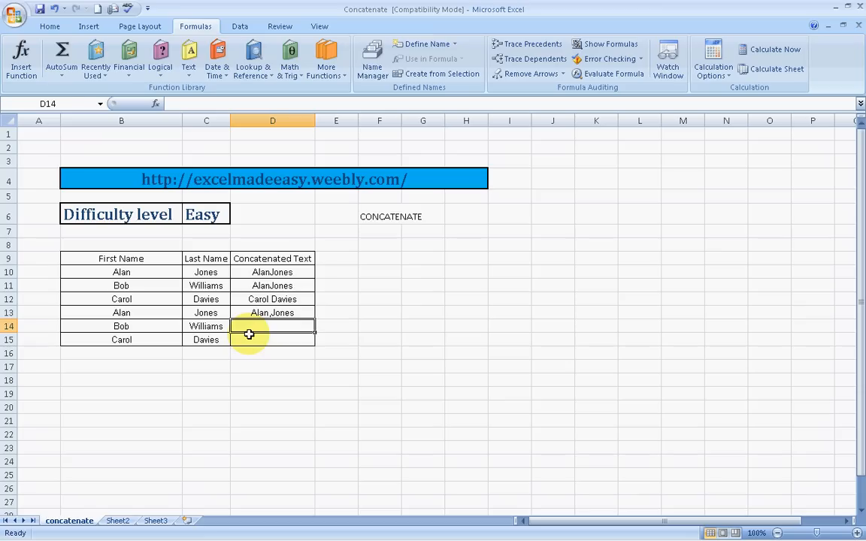
type("=conca")
key("Tab")
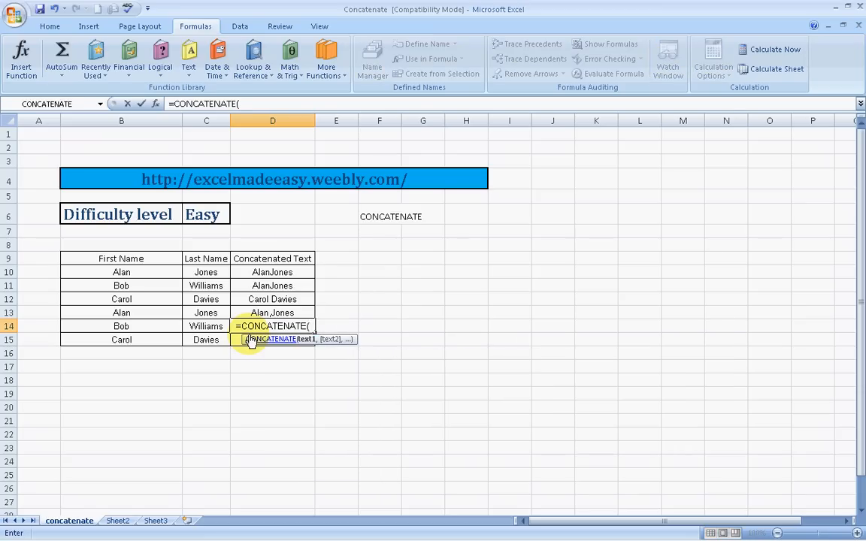
left_click(219, 326)
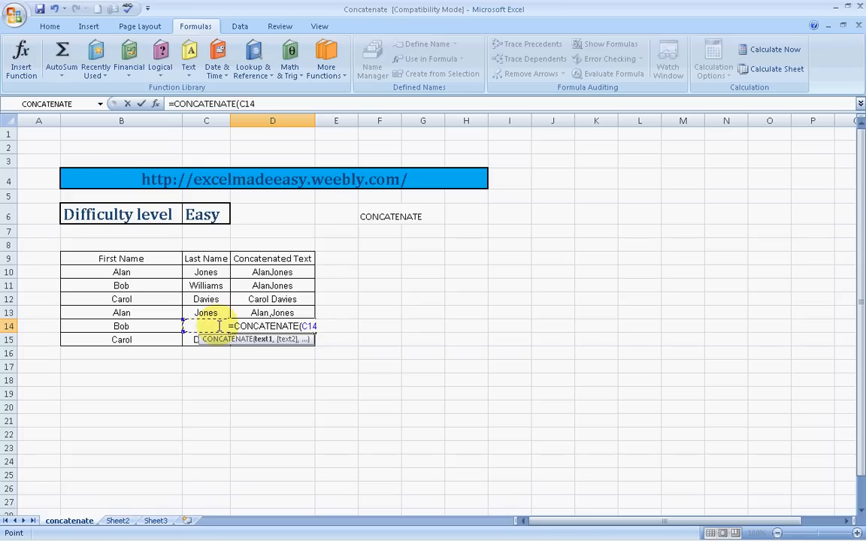
type(",")
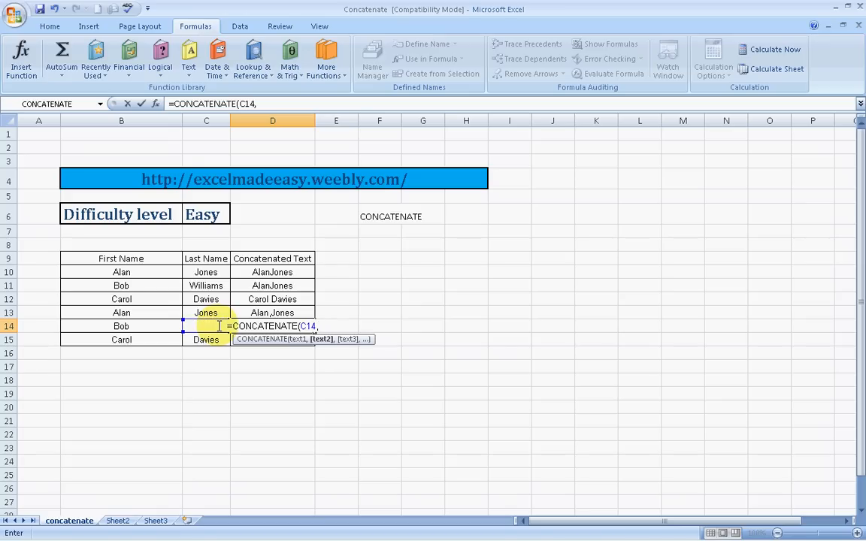
type("\"")
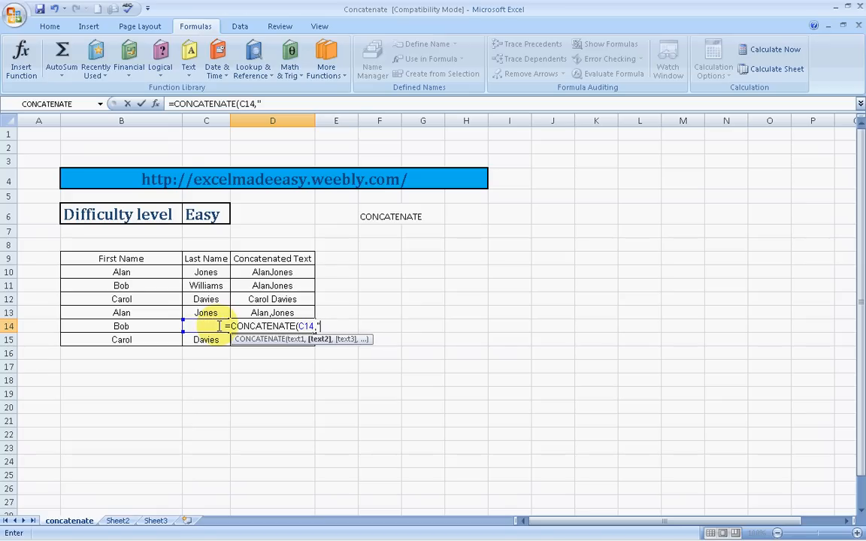
type(" \"")
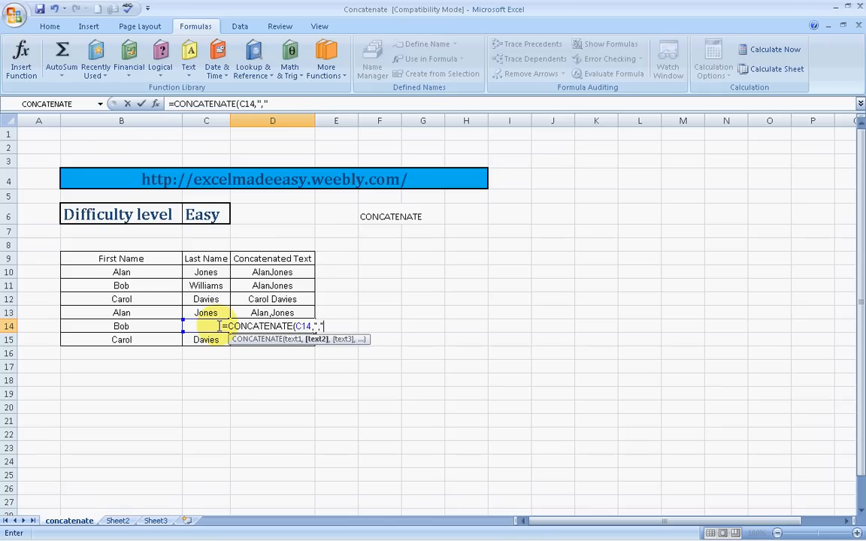
type(",")
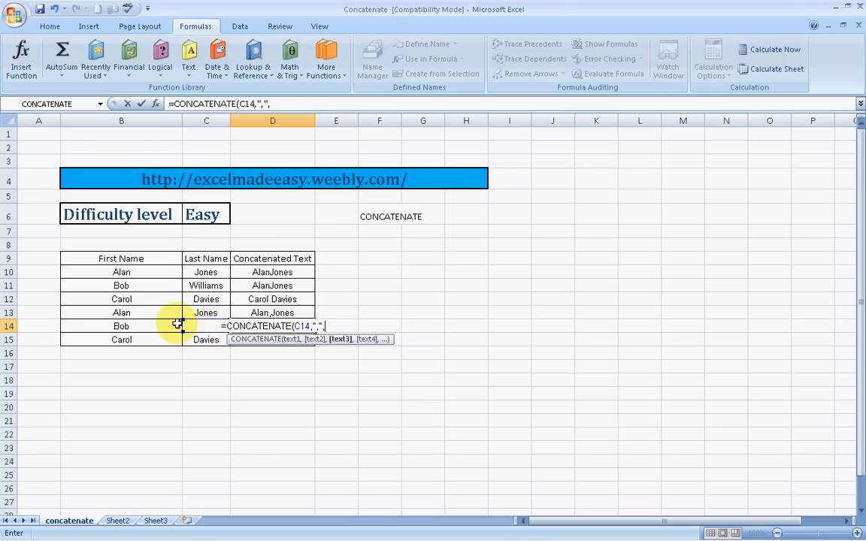
left_click(158, 324)
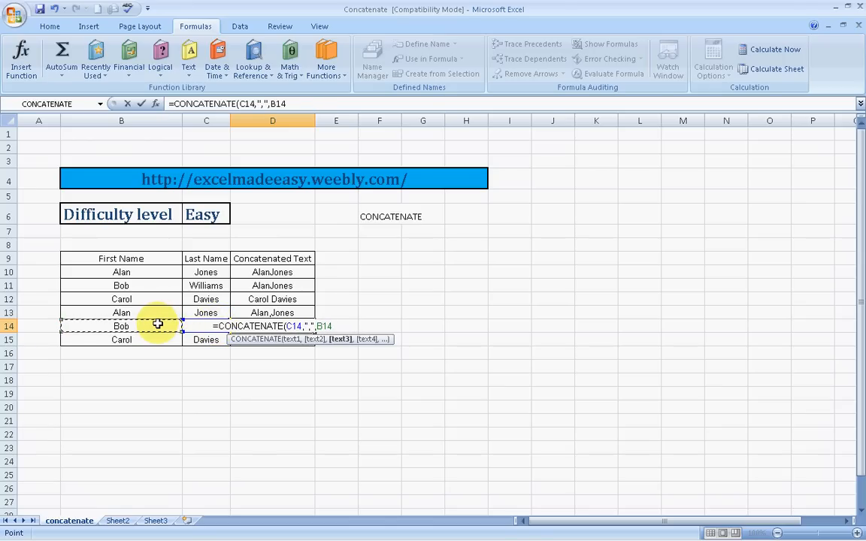
type(")")
key("Return")
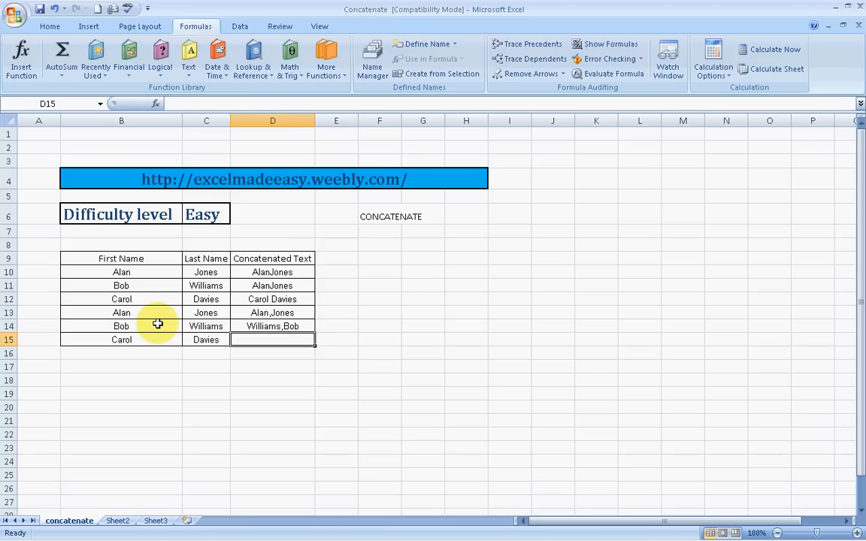
Copy the D14 formula into D15 and clear the copy selection
key("Up")
key("ctrl+c")
key("Down")
key("ctrl+v")
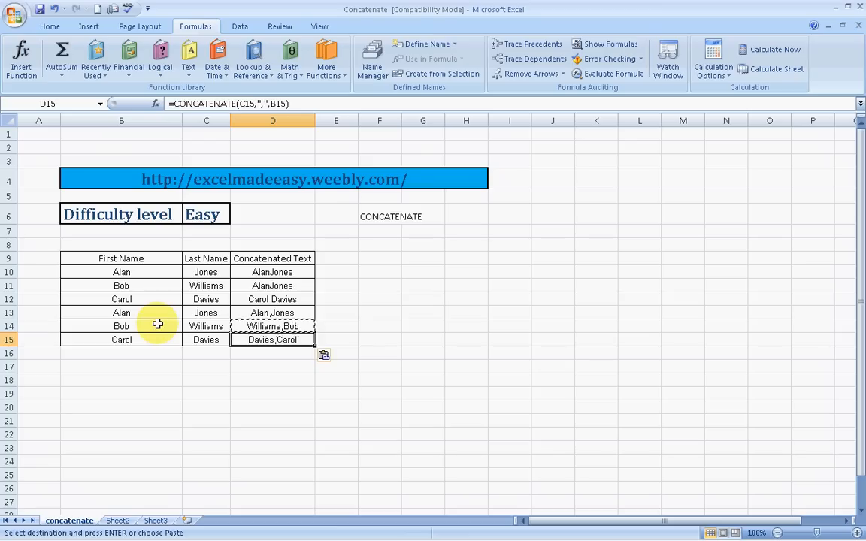
key("Escape")
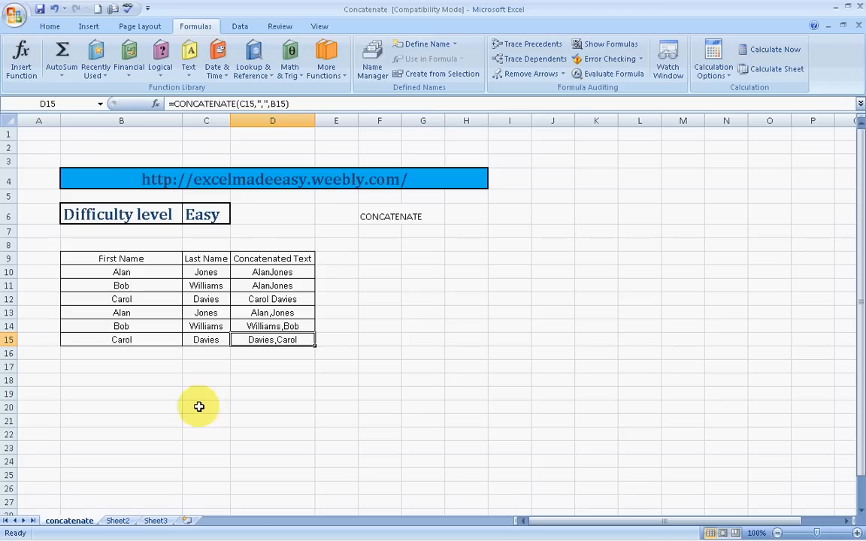
Switch to Firefox, show the playlist thumbnails in both video players on the Excel Made Easy home page, and look through the page
left_click(53, 532)
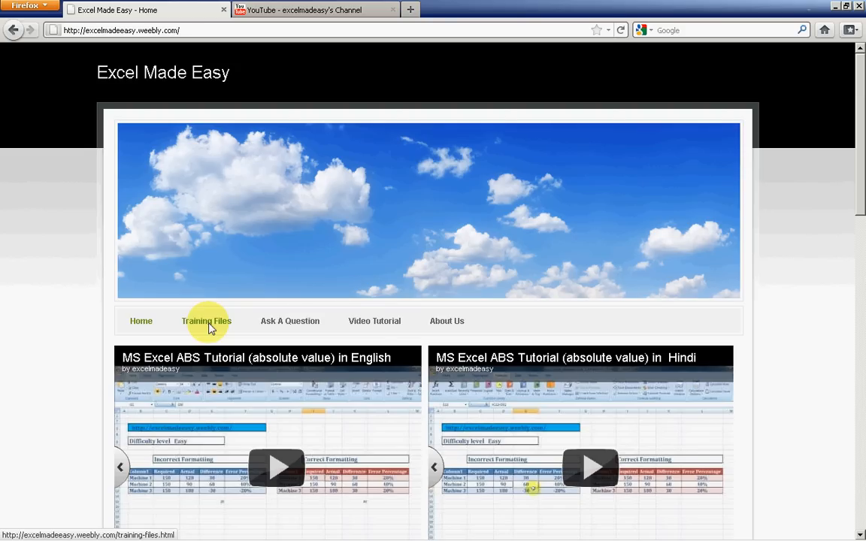
left_click_drag(861, 172, 859, 212)
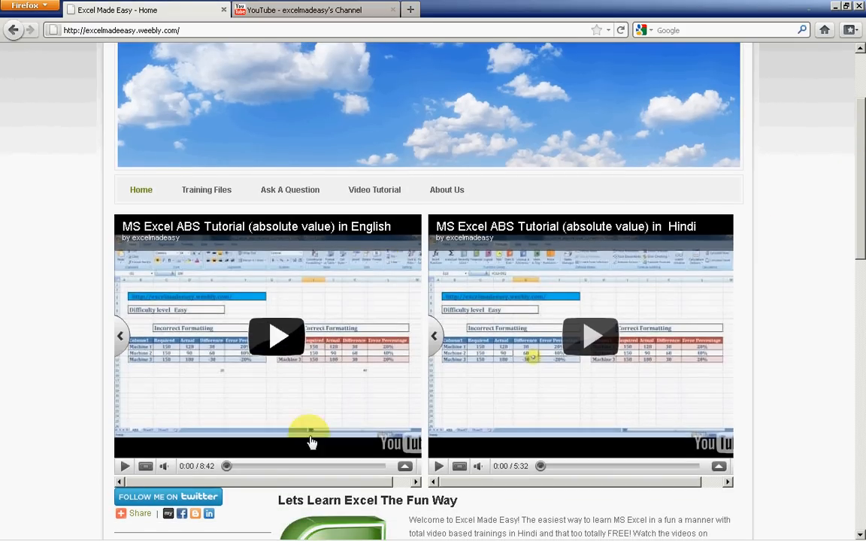
left_click(146, 467)
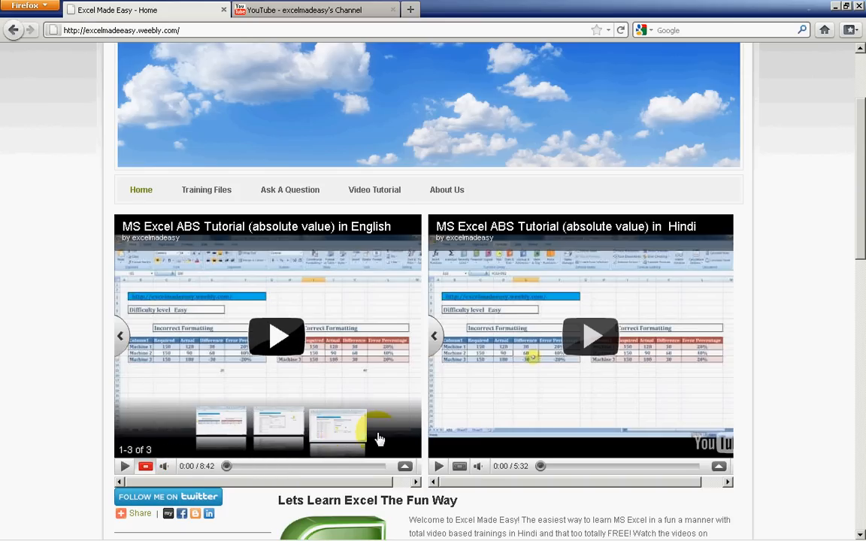
left_click(459, 466)
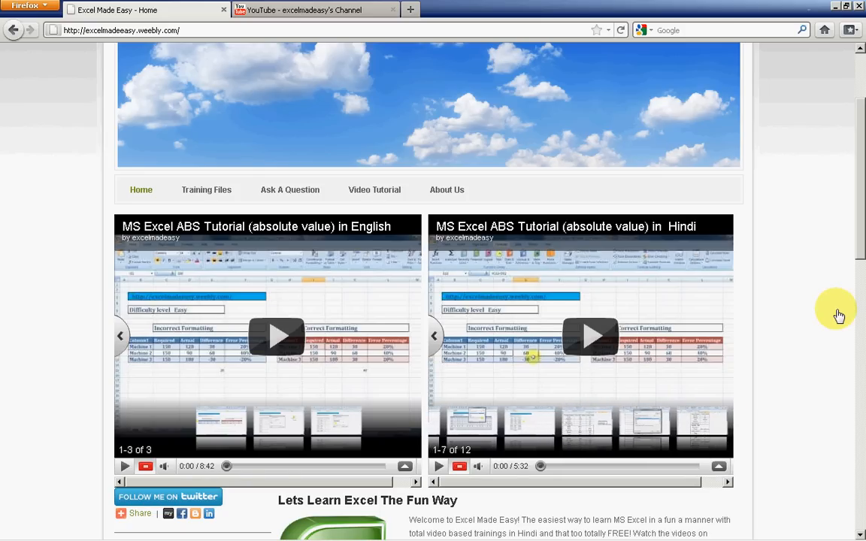
left_click_drag(857, 236, 859, 451)
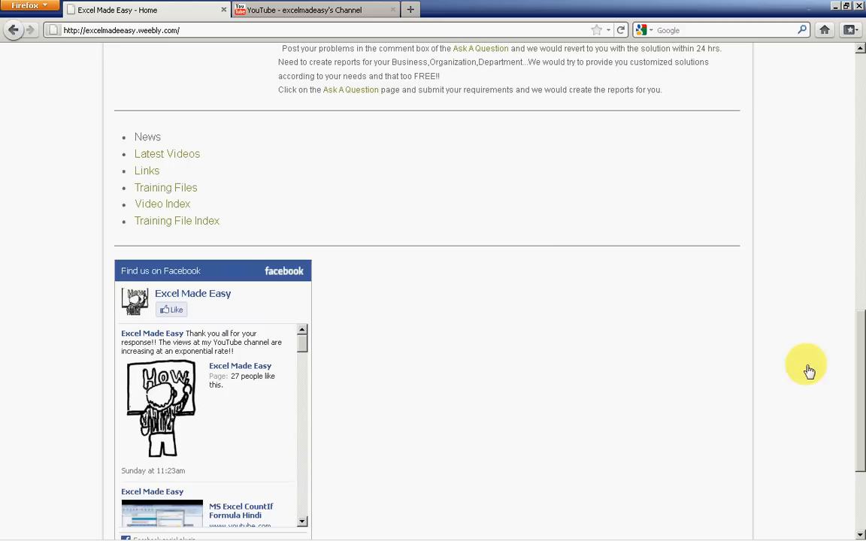
scroll(852, 368, "up", 5)
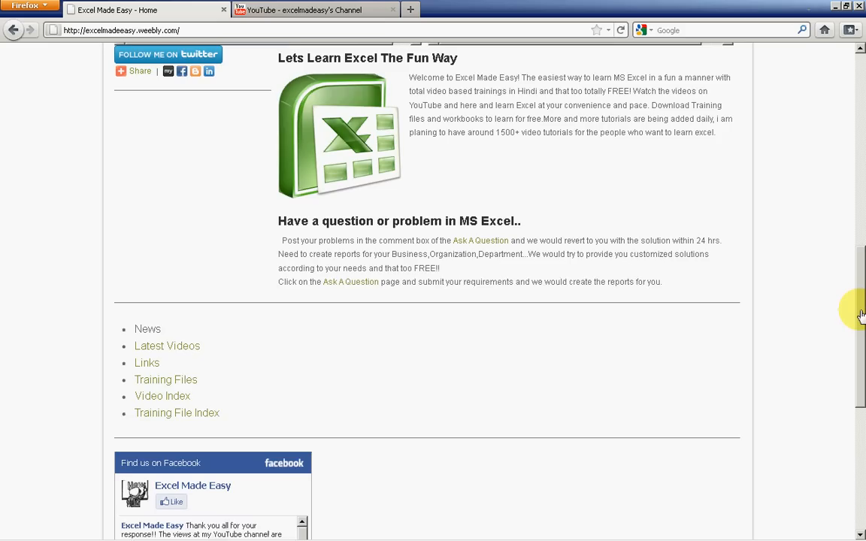
left_click_drag(862, 310, 852, 139)
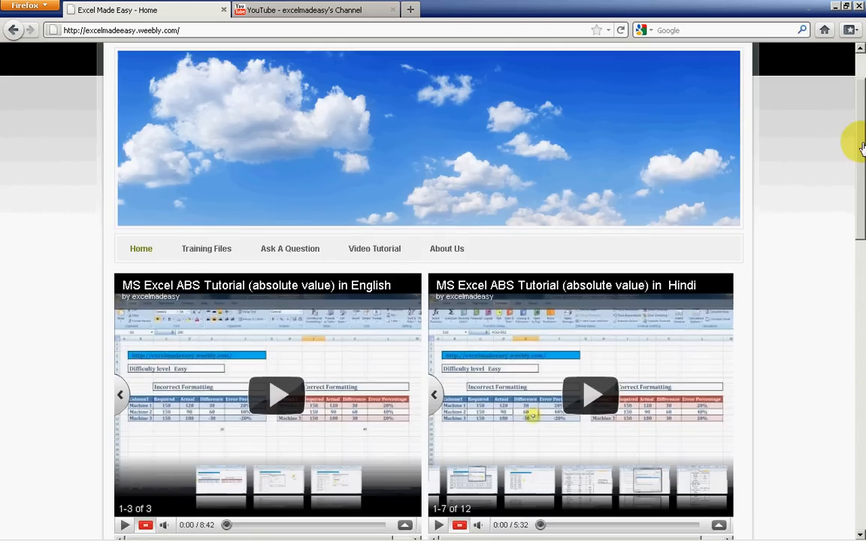
Look through the excelmadeasy YouTube channel page and switch back to the Concatenate workbook in Excel
left_click(339, 11)
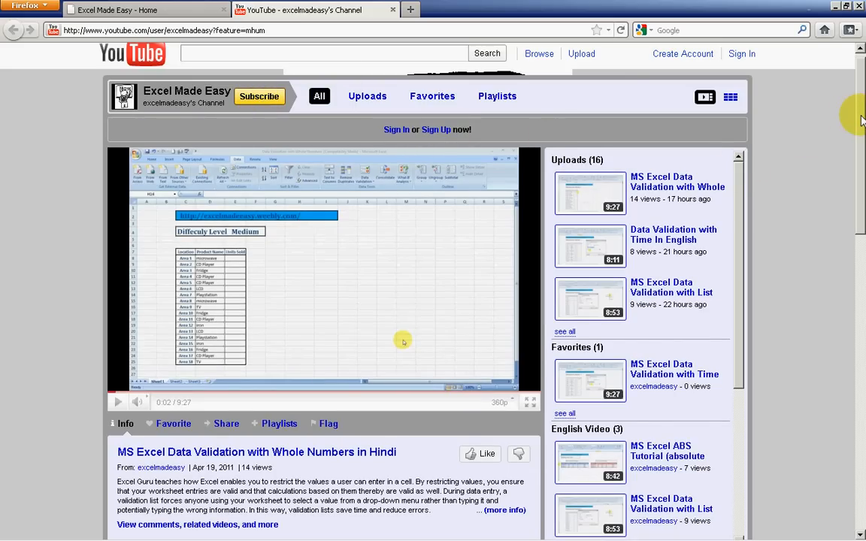
scroll(861, 132, "down", 3)
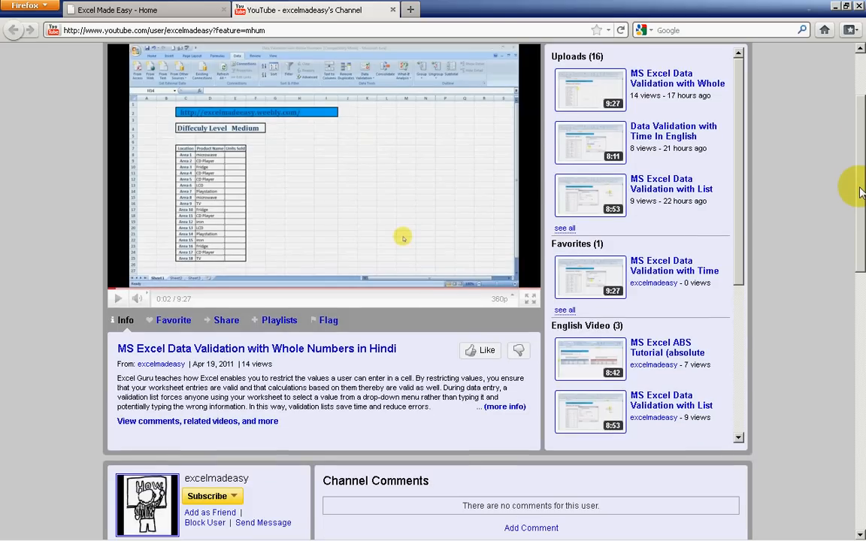
scroll(861, 245, "down", 3)
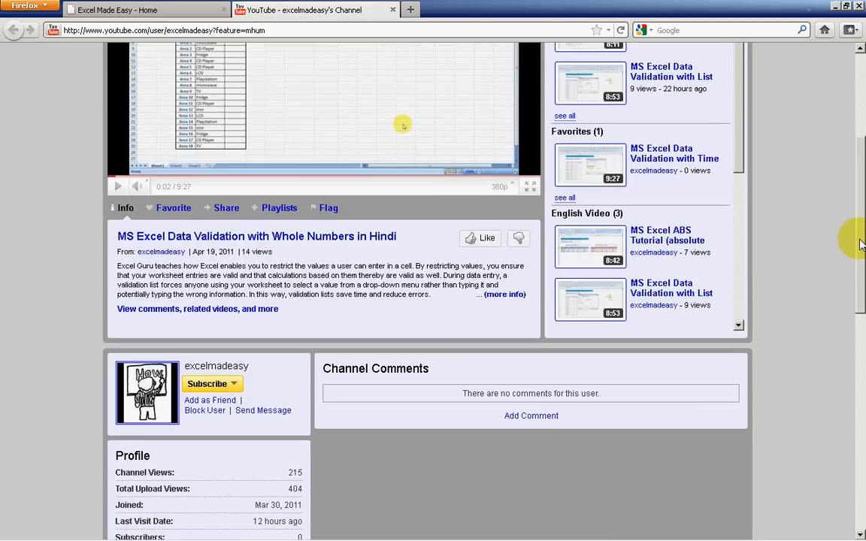
scroll(861, 245, "up", 6)
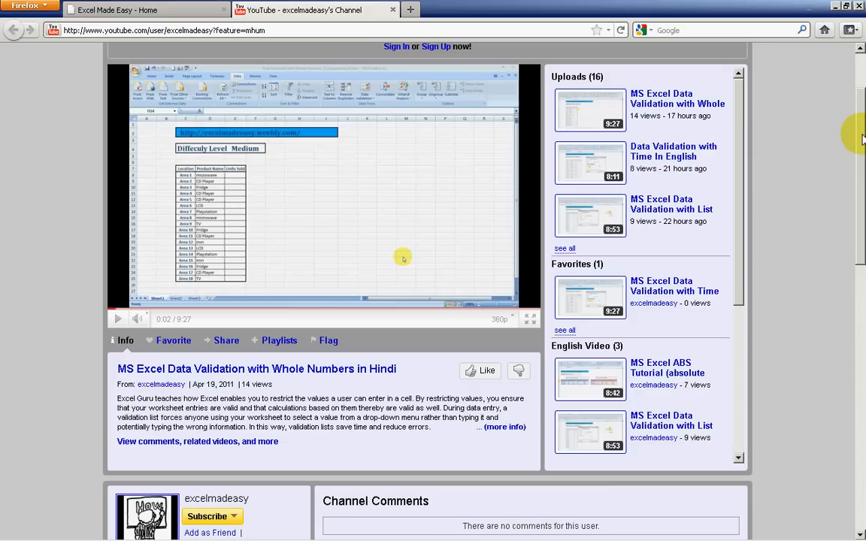
mouse_move(308, 536)
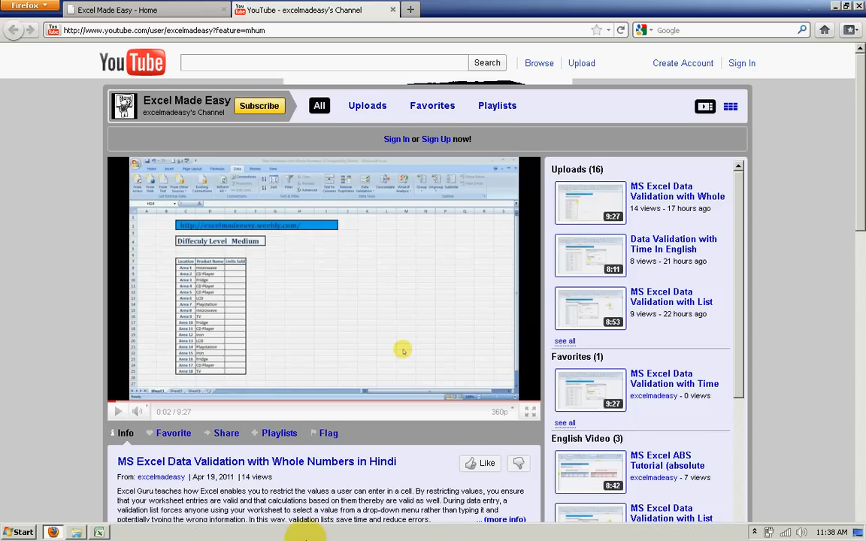
left_click(98, 533)
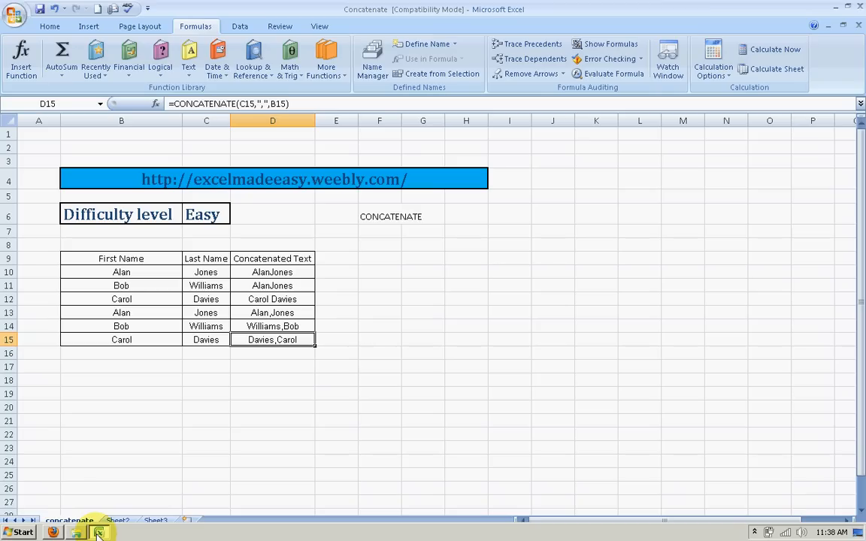